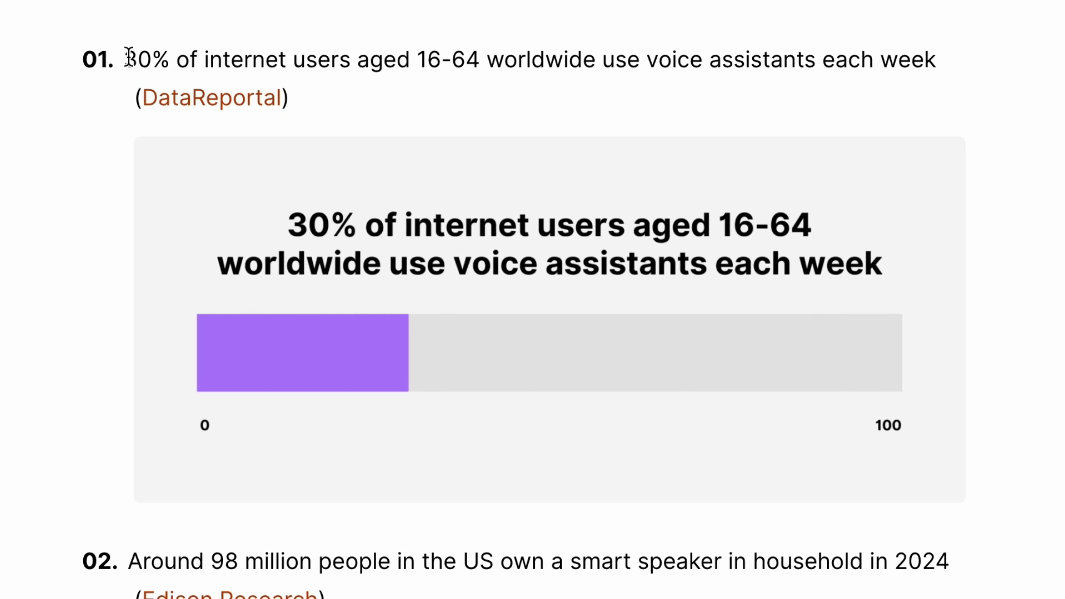
# Highlight the 30% weekly-use statistic, then the 98 million US smart speaker owners line
pyautogui.moveTo(260, 40); pyautogui.dragTo(856, 49)
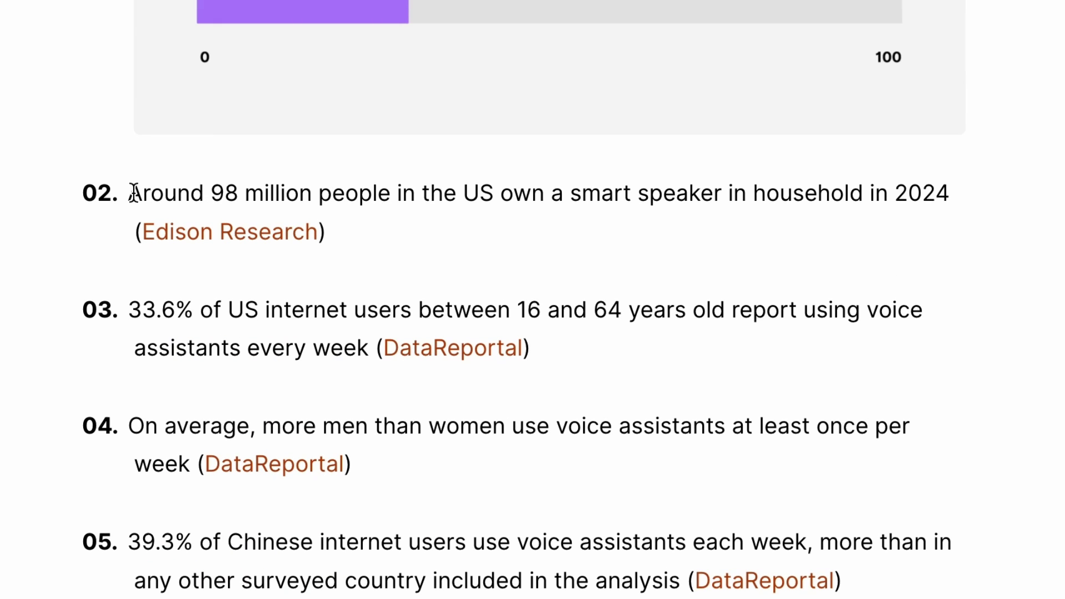
pyautogui.moveTo(131, 193); pyautogui.dragTo(981, 199)
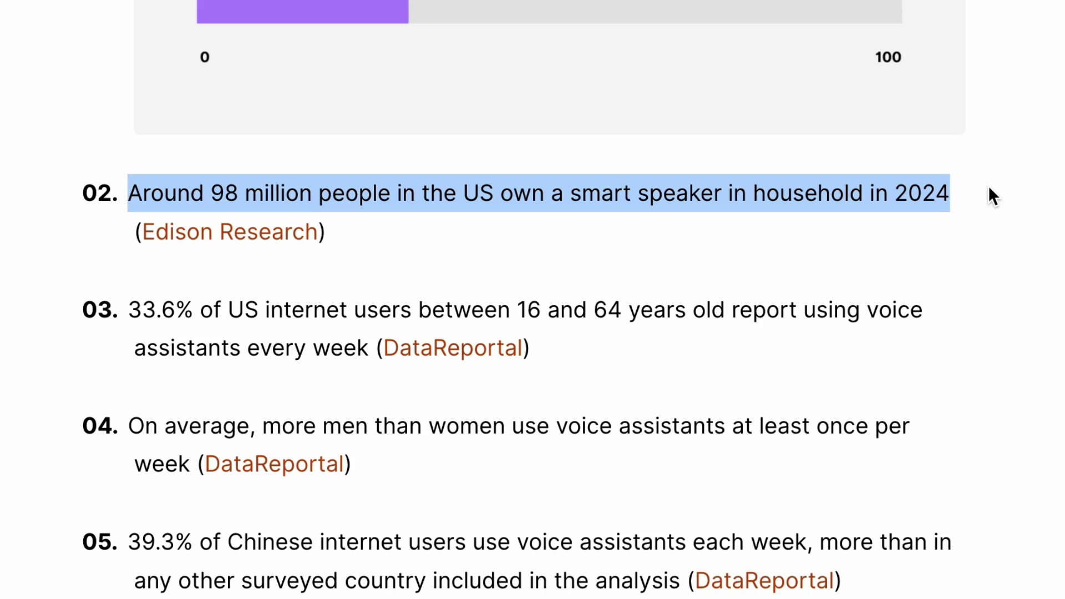
pyautogui.scroll(-6, 571, 356)
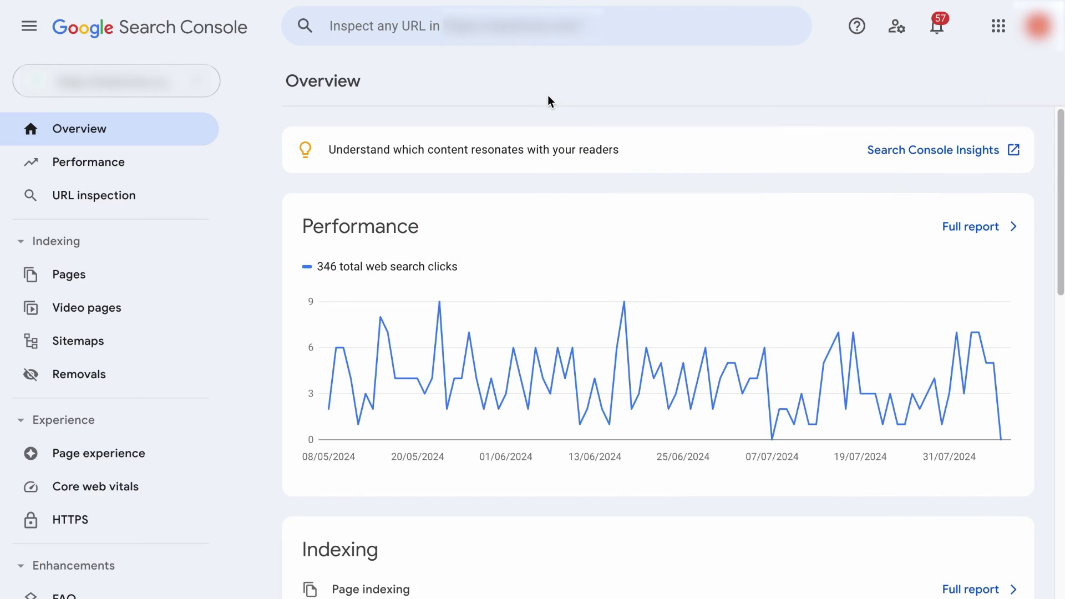
# In the Performance report, add a new Query filter using Custom (regex) matching
pyautogui.click(131, 163)
pyautogui.scroll(-4, 373, 431)
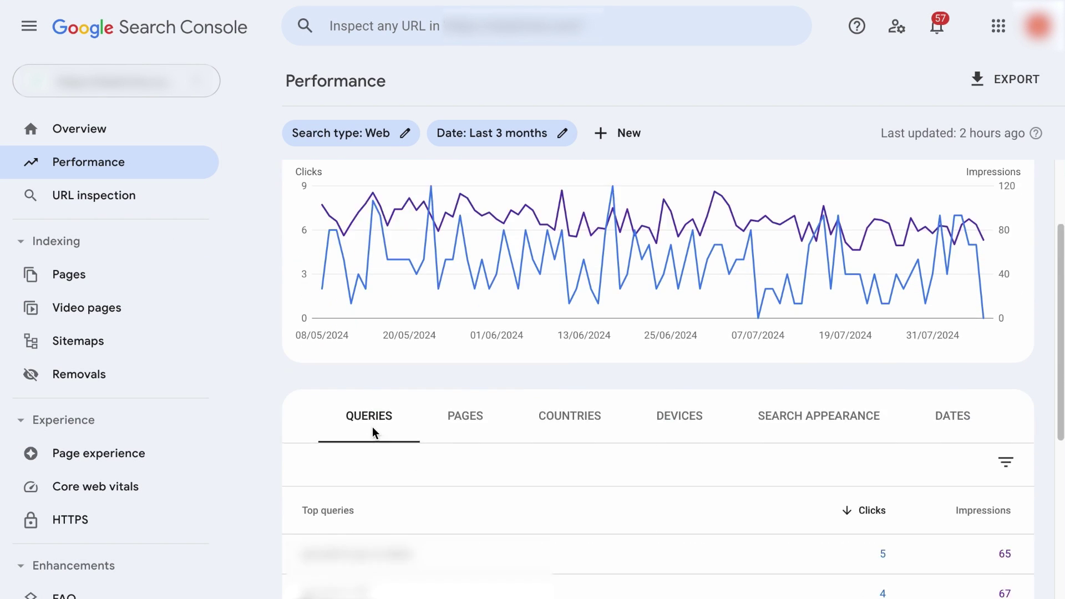
pyautogui.click(624, 136)
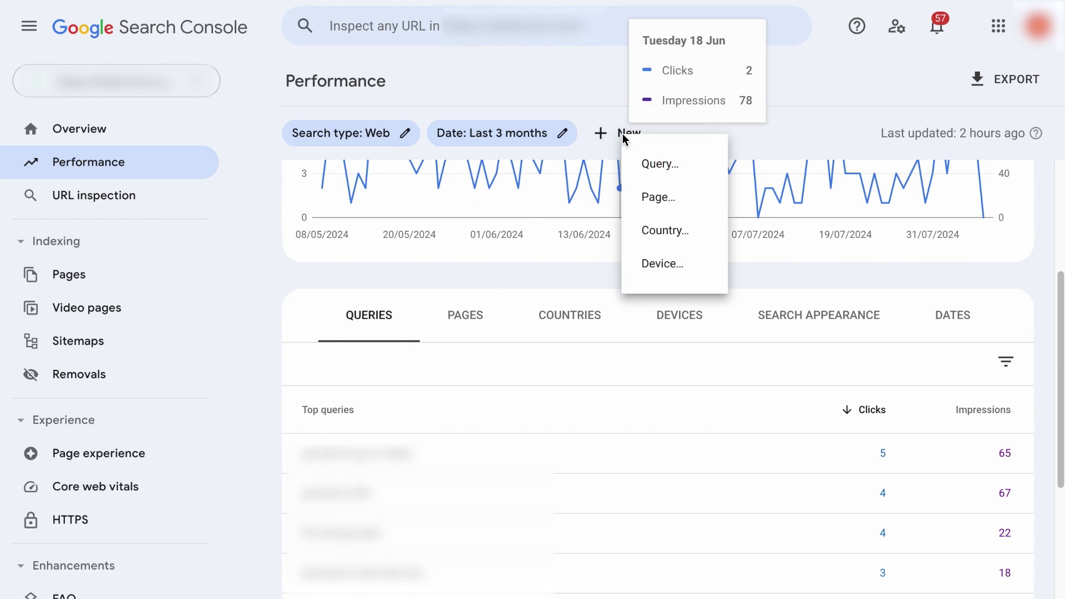
pyautogui.click(651, 167)
pyautogui.click(460, 316)
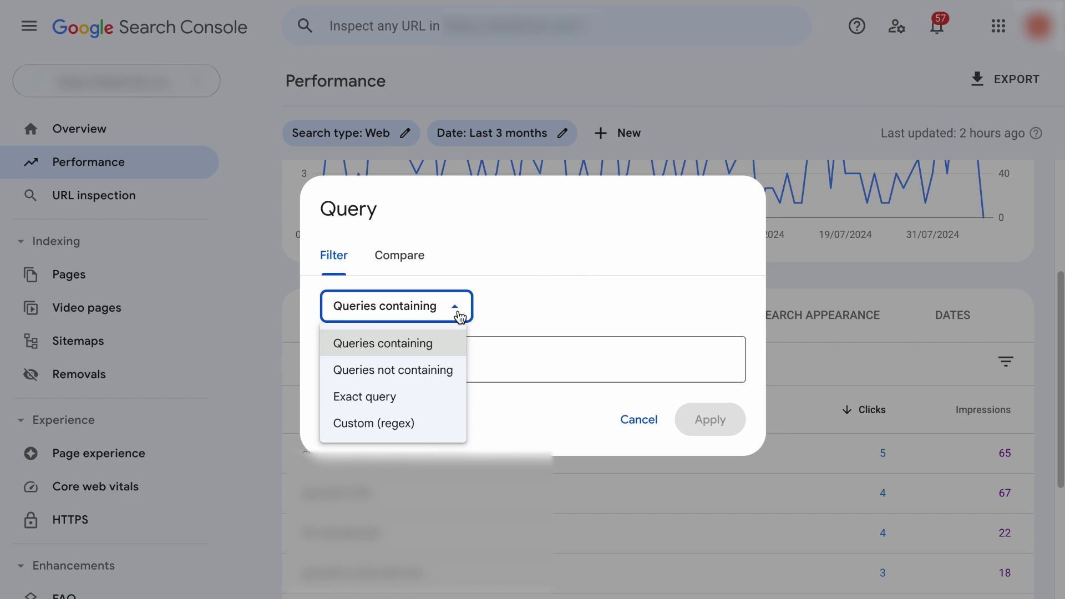
pyautogui.click(421, 420)
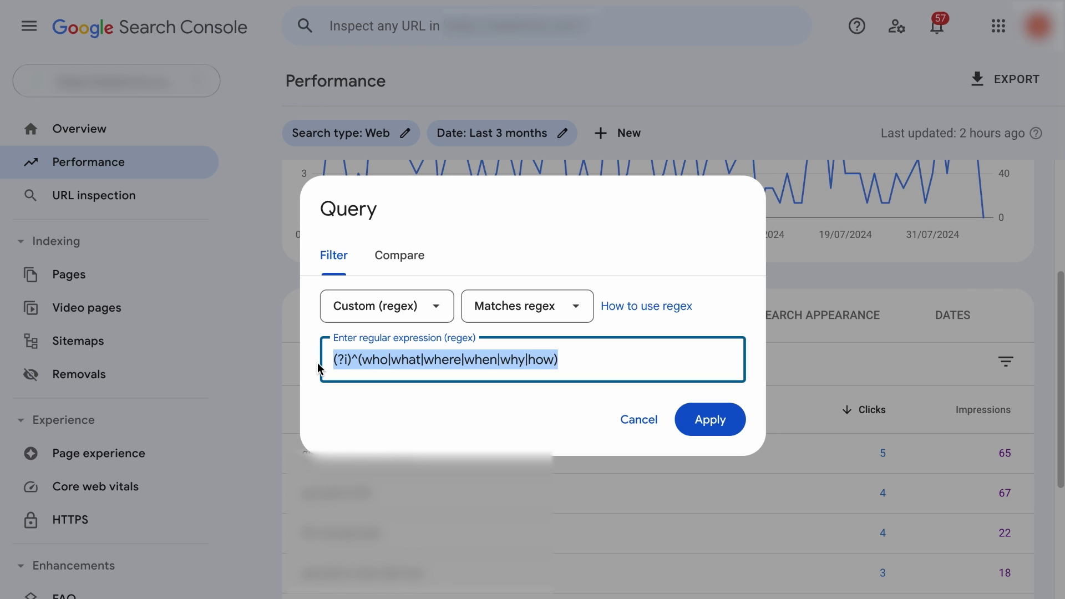
# Apply the question-word regex and focus on 'how much does youtube pay per view', listing its pages
pyautogui.click(710, 419)
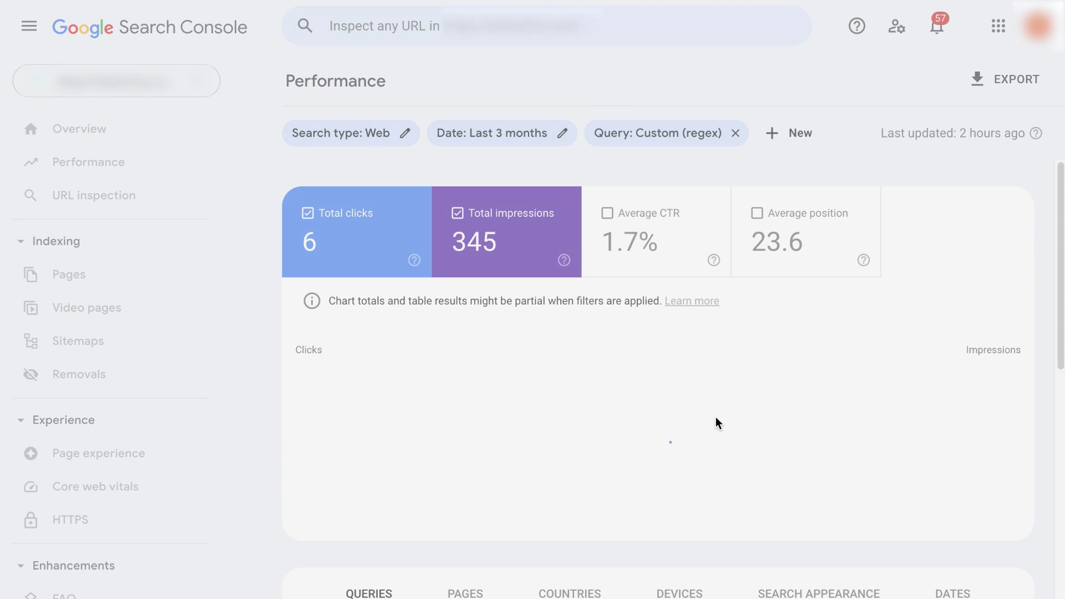
pyautogui.scroll(-10, 661, 480)
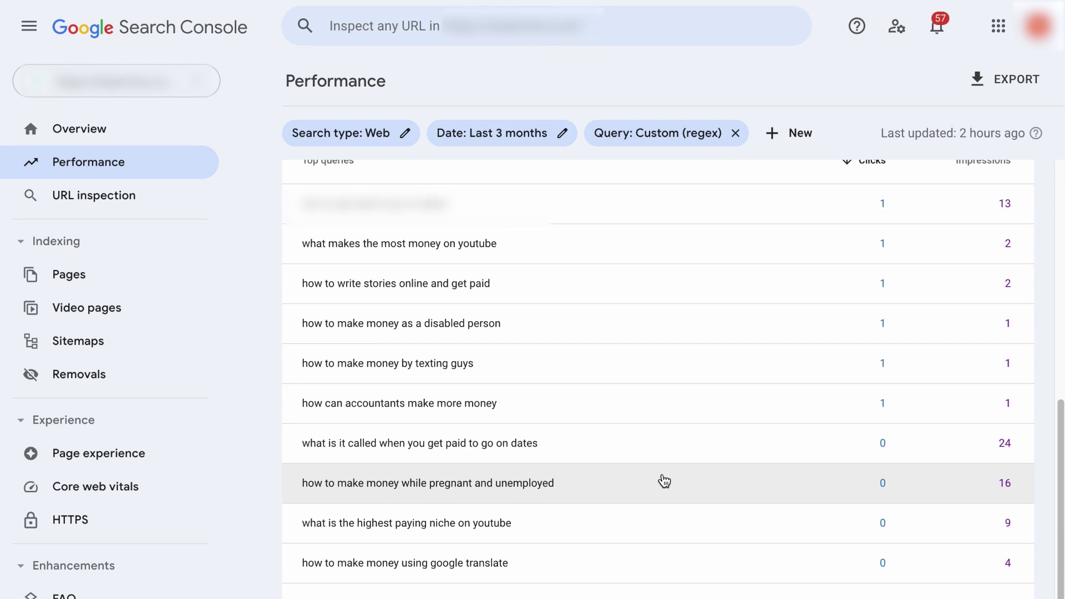
pyautogui.click(816, 553)
pyautogui.scroll(-5, 804, 547)
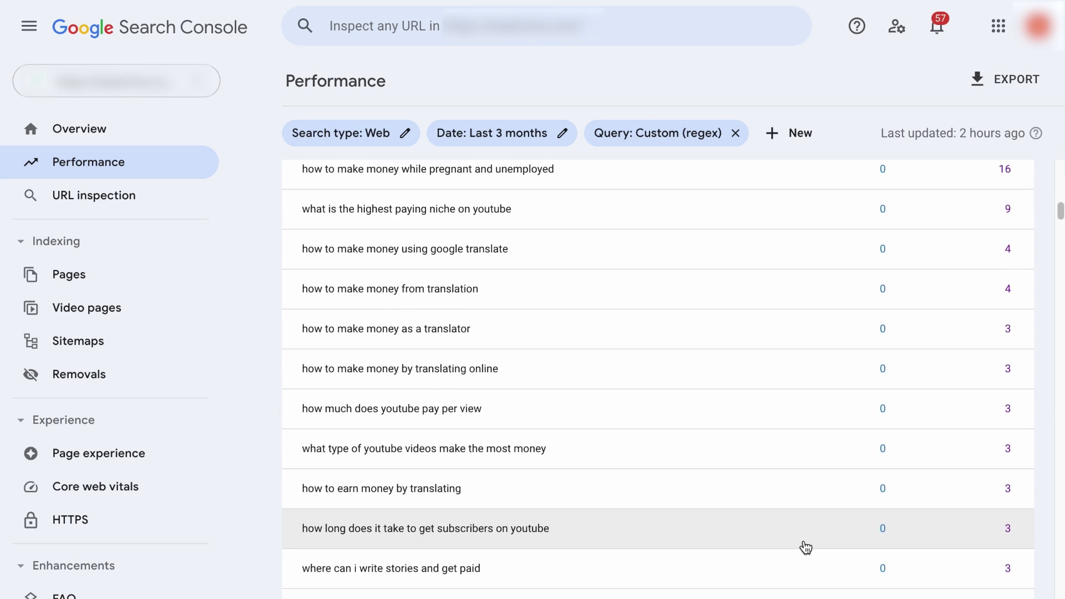
pyautogui.click(560, 408)
pyautogui.scroll(-3, 554, 428)
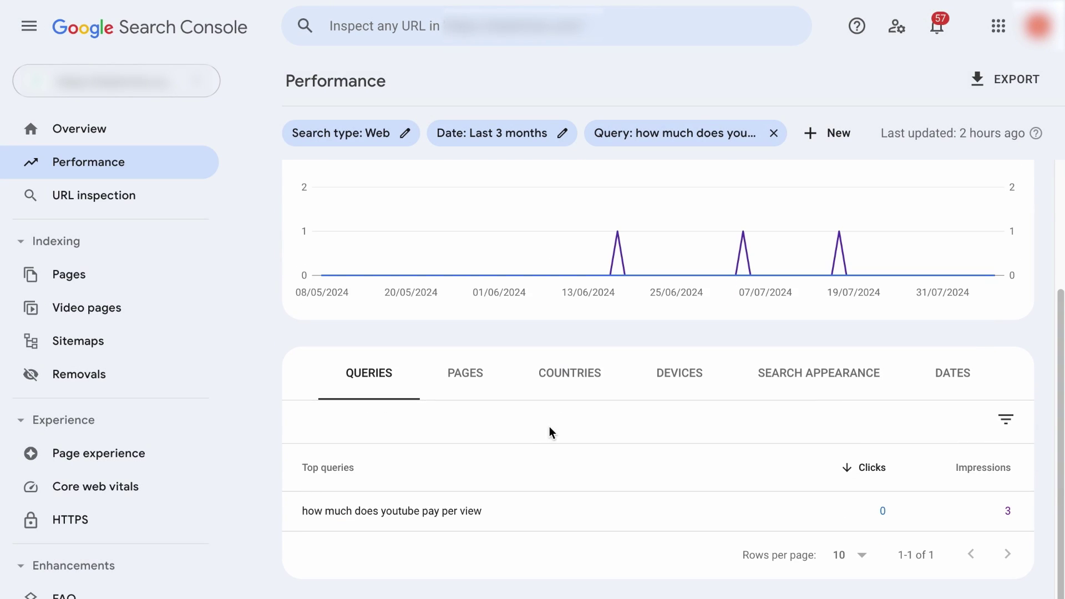
pyautogui.click(470, 388)
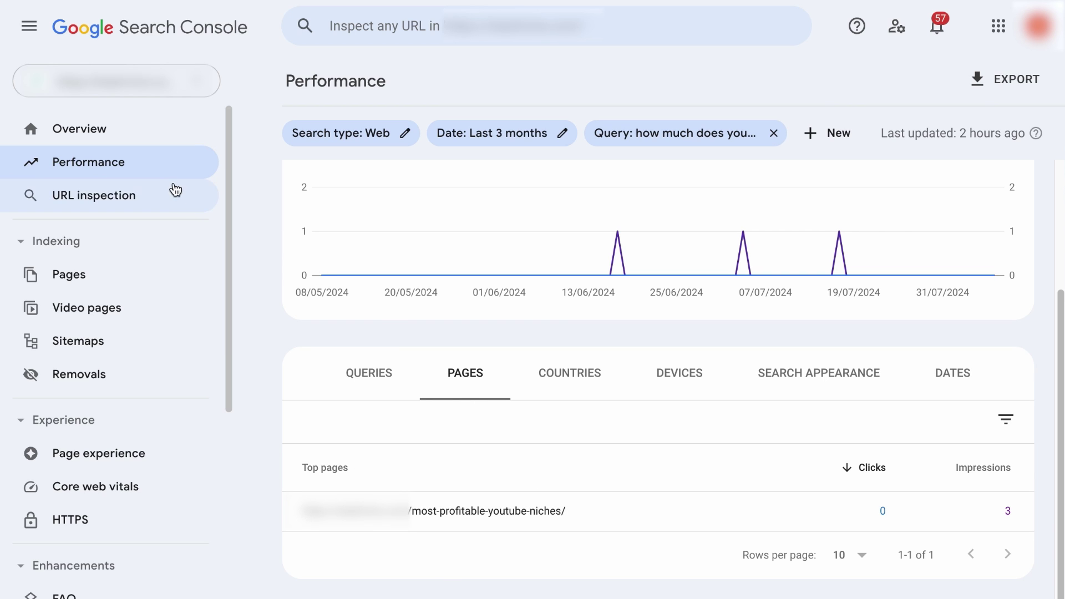
# Reload Performance without the query filter, filter to the top page and show its queries
pyautogui.click(163, 170)
pyautogui.scroll(-2, 459, 409)
pyautogui.click(477, 439)
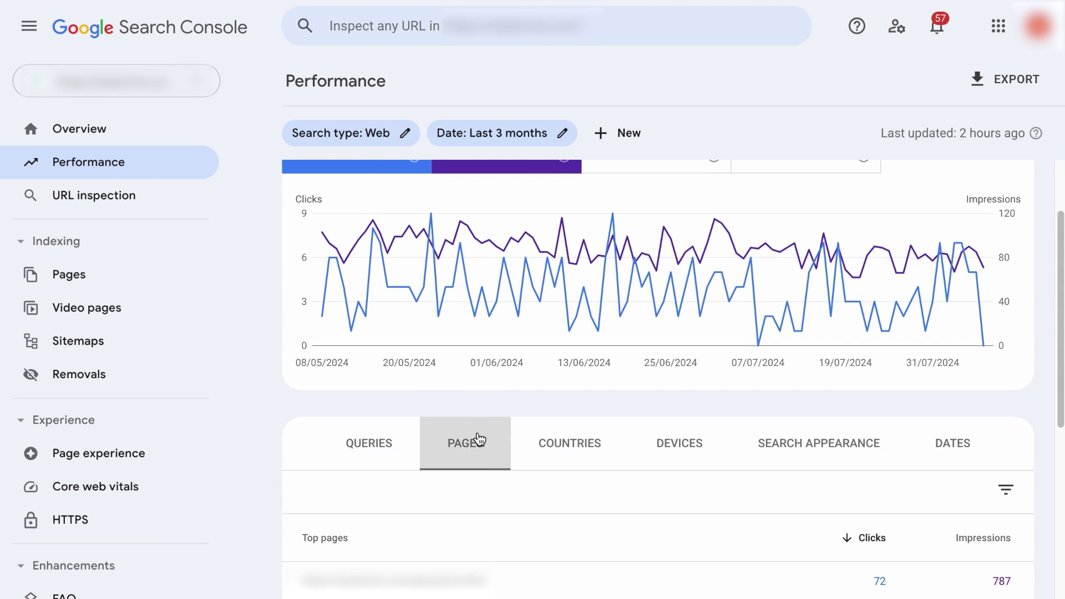
pyautogui.scroll(-3, 481, 430)
pyautogui.click(480, 430)
pyautogui.scroll(-3, 475, 464)
pyautogui.click(368, 373)
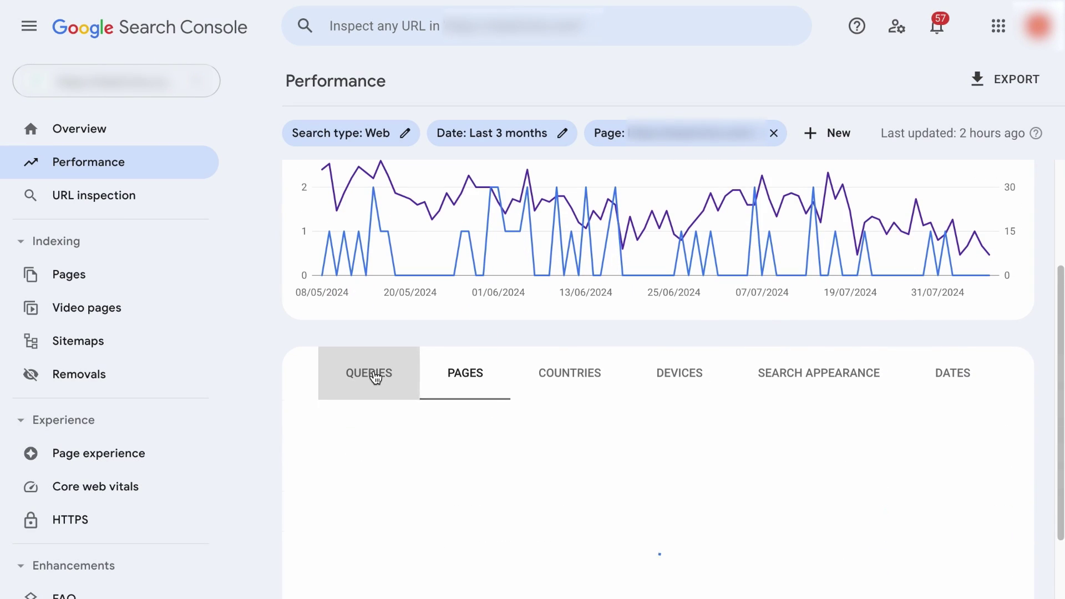
# Add a Custom (regex) Query filter with the pasted who/what/where/when/why/how regex and apply it
pyautogui.scroll(-2, 407, 432)
pyautogui.scroll(-5, 408, 431)
pyautogui.click(826, 133)
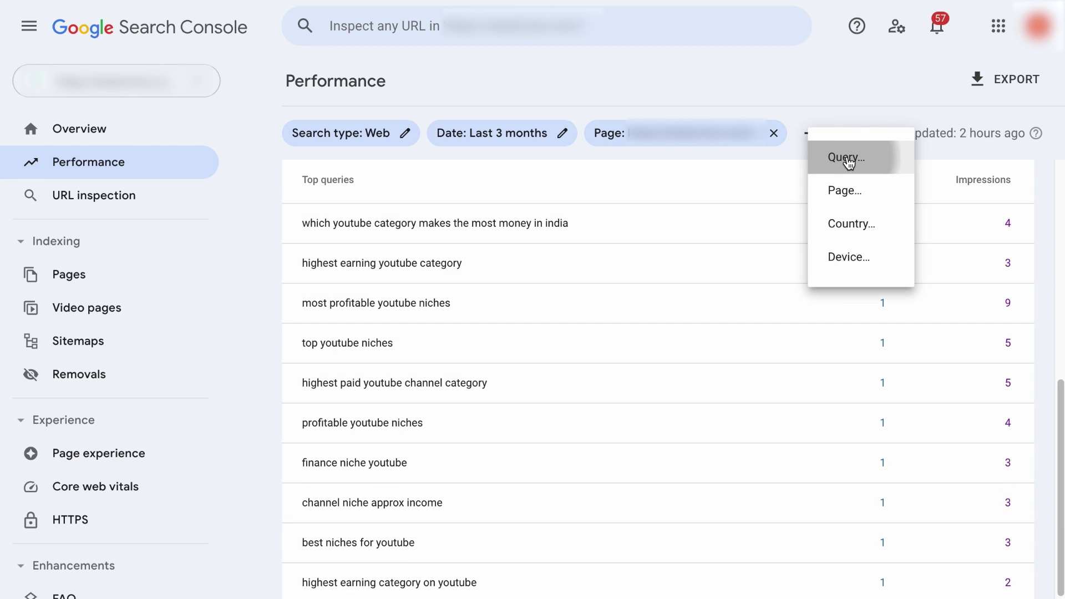
pyautogui.click(846, 158)
pyautogui.click(438, 307)
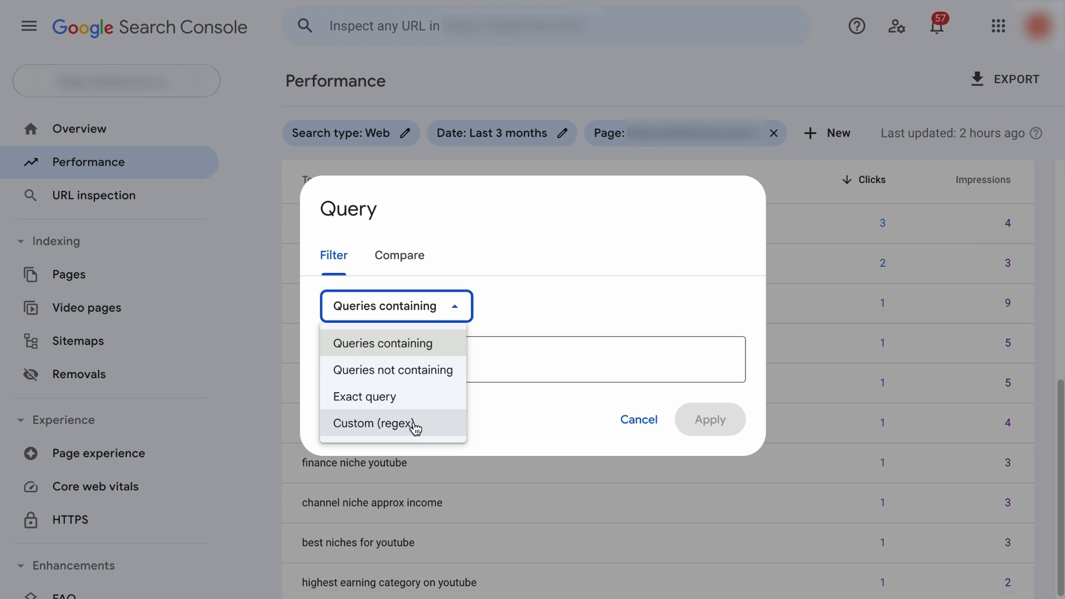
pyautogui.click(416, 424)
pyautogui.click(424, 382)
pyautogui.write('(?i)^(who|what|where|when|why|how)')
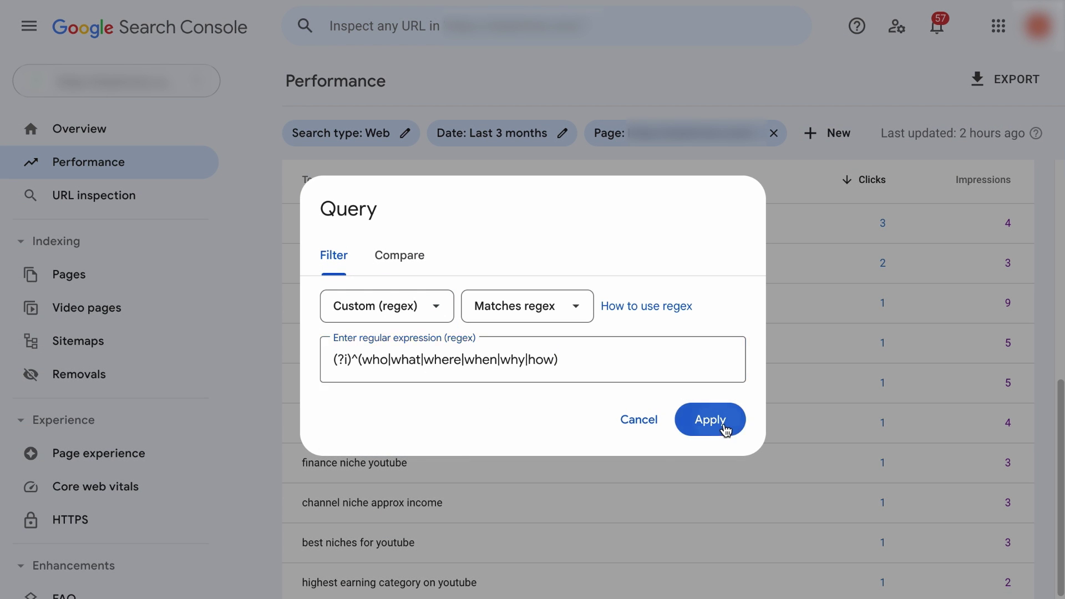
pyautogui.click(725, 430)
pyautogui.scroll(-10, 557, 431)
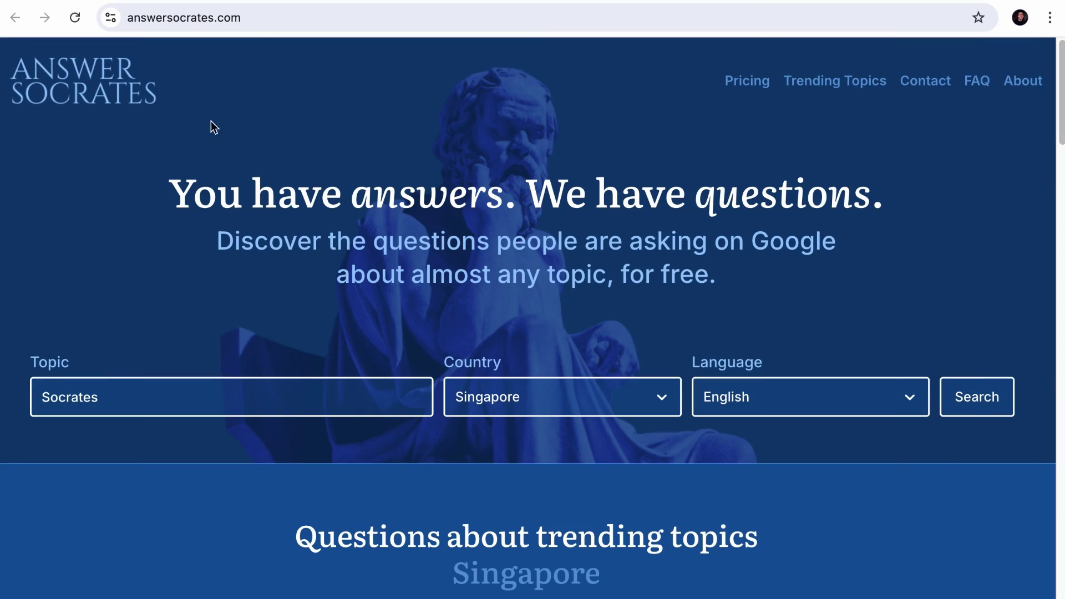
# Search Answer Socrates for 'home improvement' questions in the United States and scroll the results
pyautogui.doubleClick(120, 394)
pyautogui.write('home improvement')
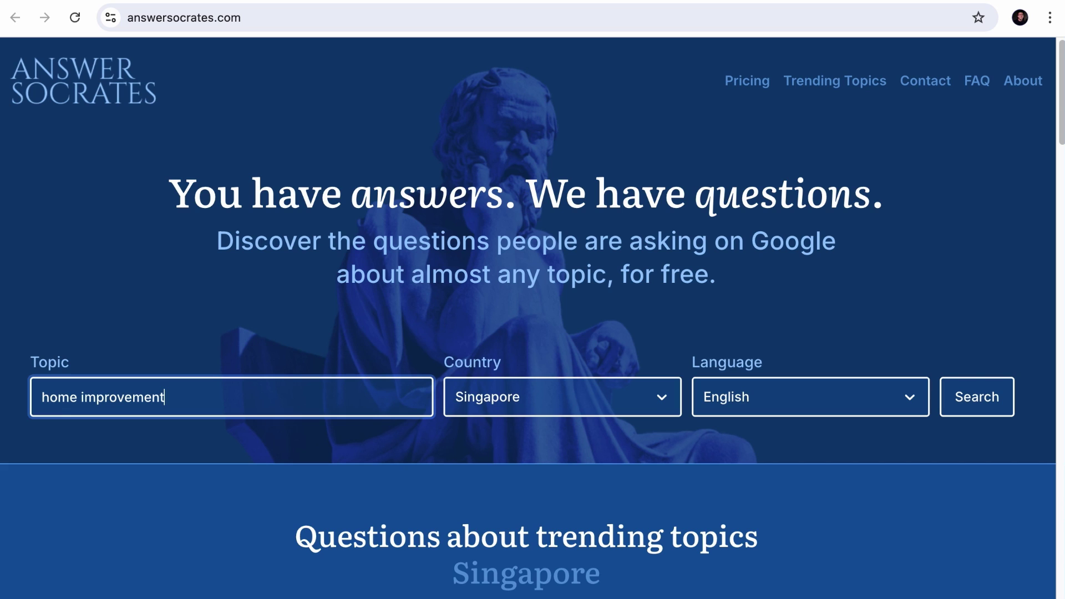
pyautogui.click(542, 391)
pyautogui.write('united')
pyautogui.click(571, 452)
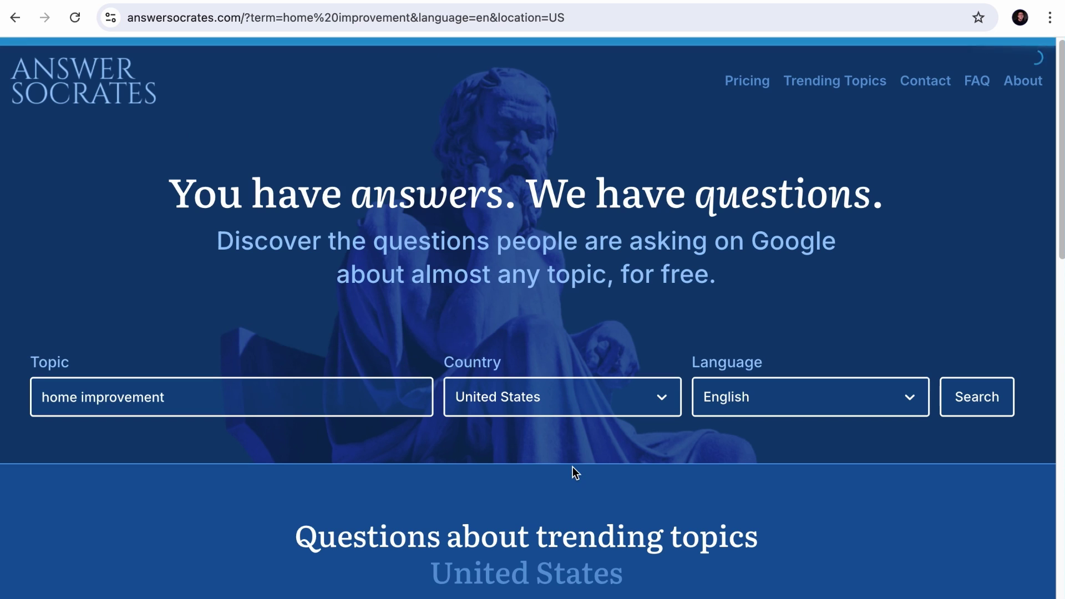
pyautogui.click(1007, 409)
pyautogui.scroll(-5, 918, 457)
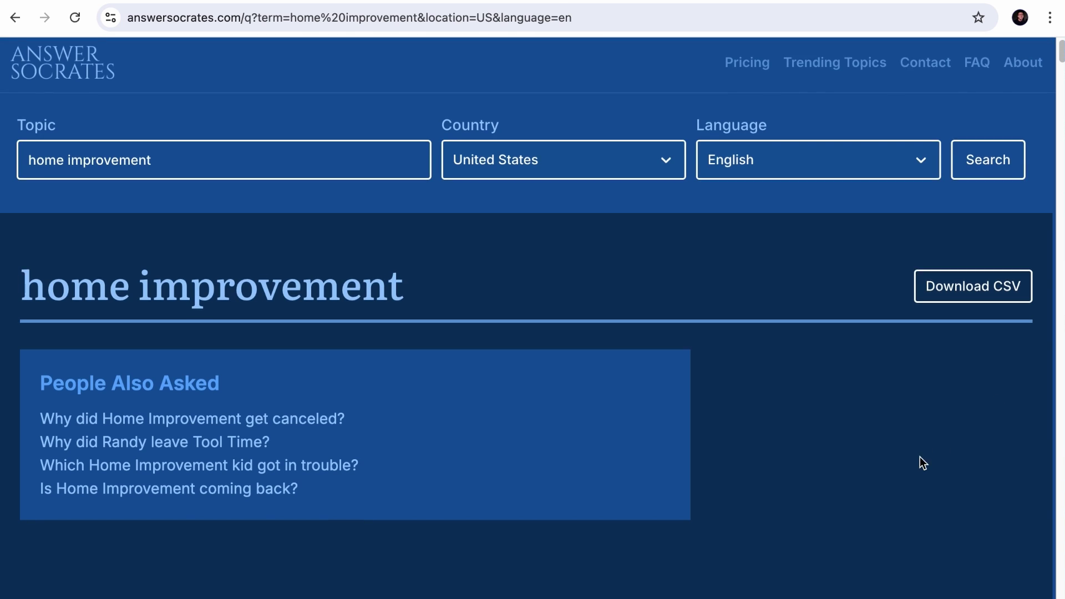
pyautogui.scroll(-20, 917, 457)
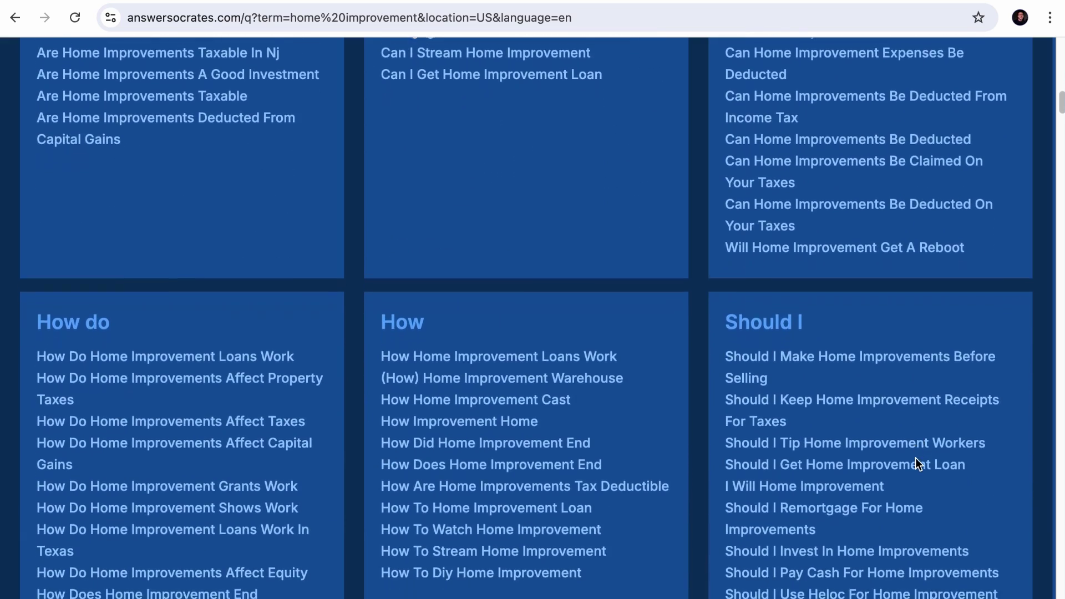
pyautogui.scroll(-10, 920, 458)
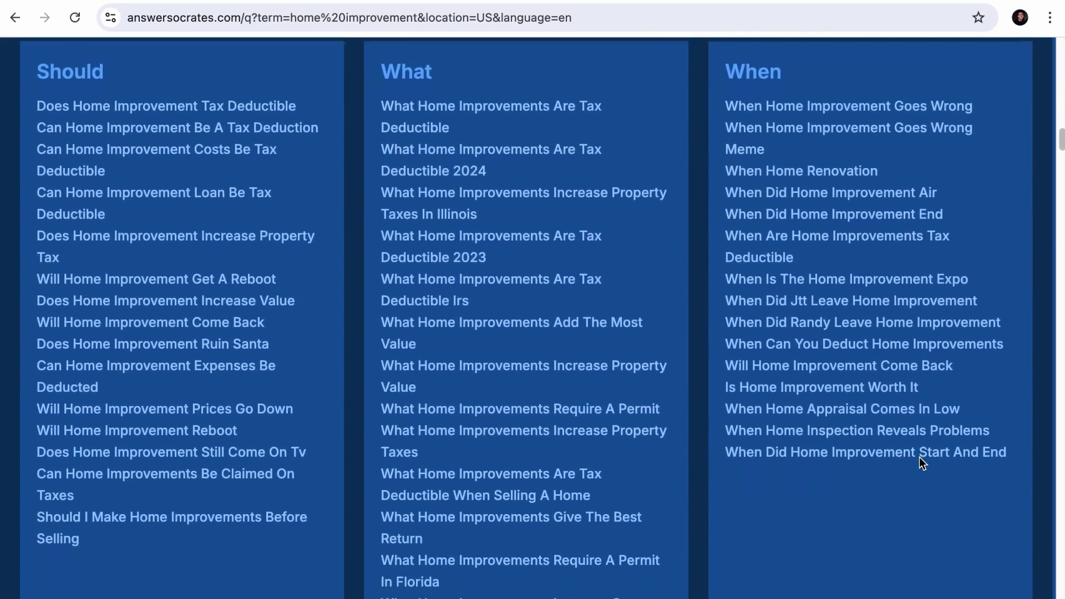
pyautogui.scroll(-1, 920, 464)
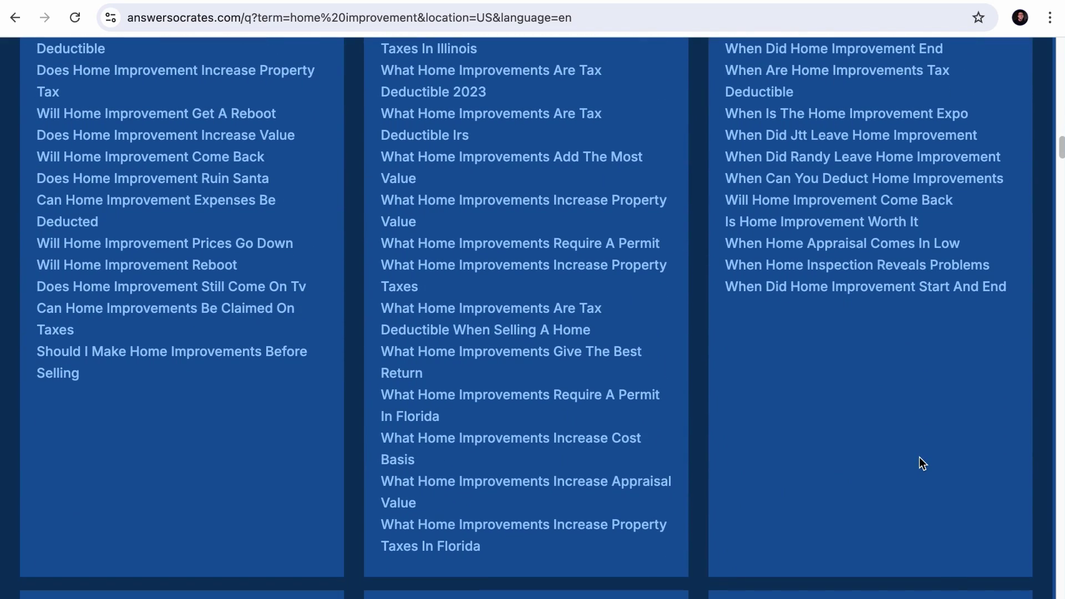
pyautogui.scroll(-1, 920, 463)
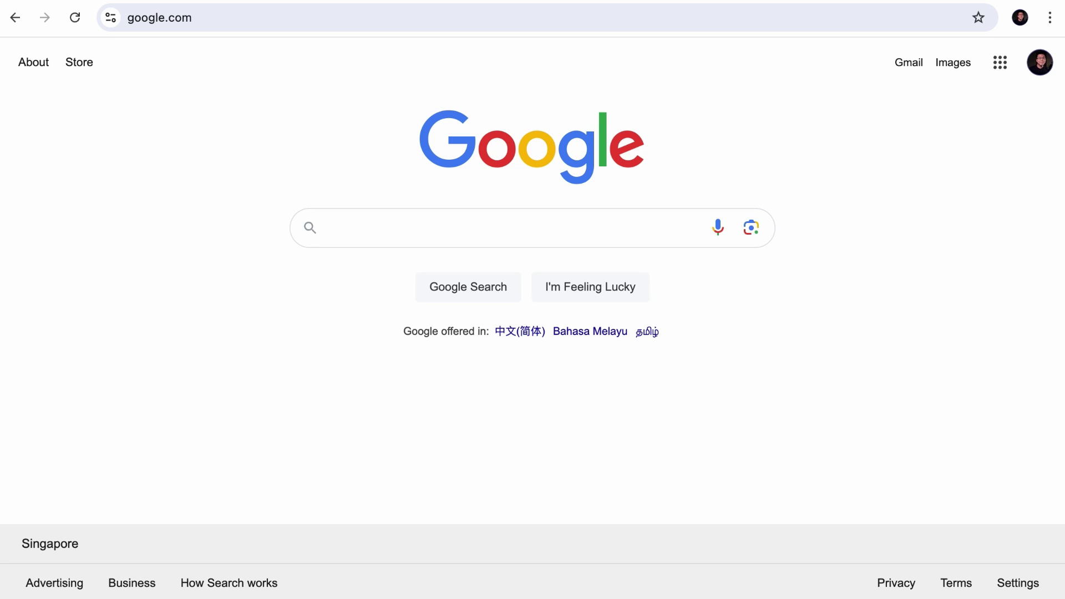
# Search Google for 'camping kit' and scroll down to the People also ask box
pyautogui.click(466, 226)
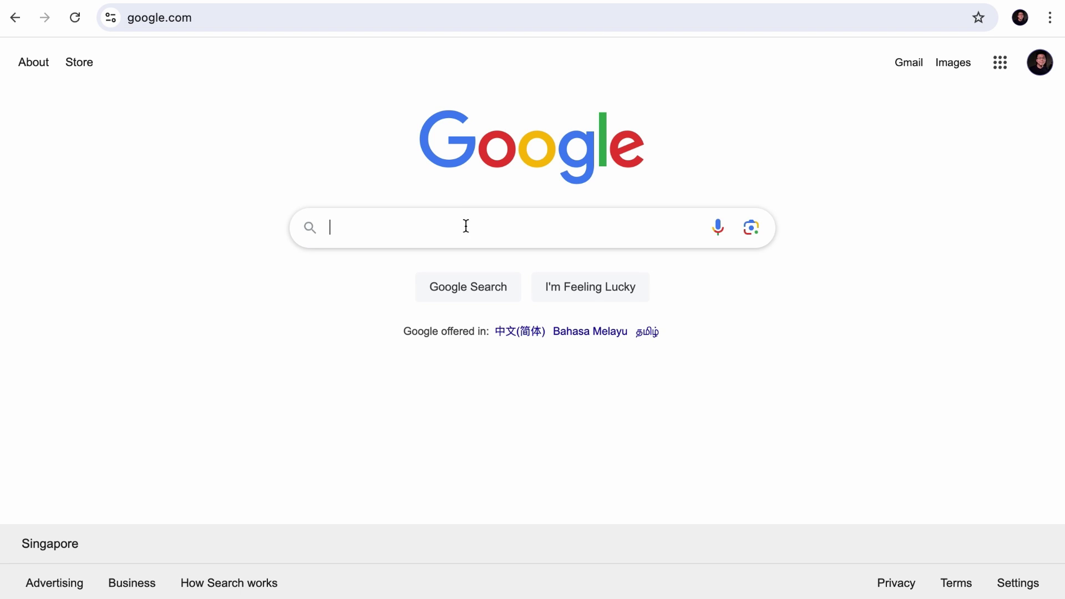
pyautogui.write('camping kit')
pyautogui.press('Return')
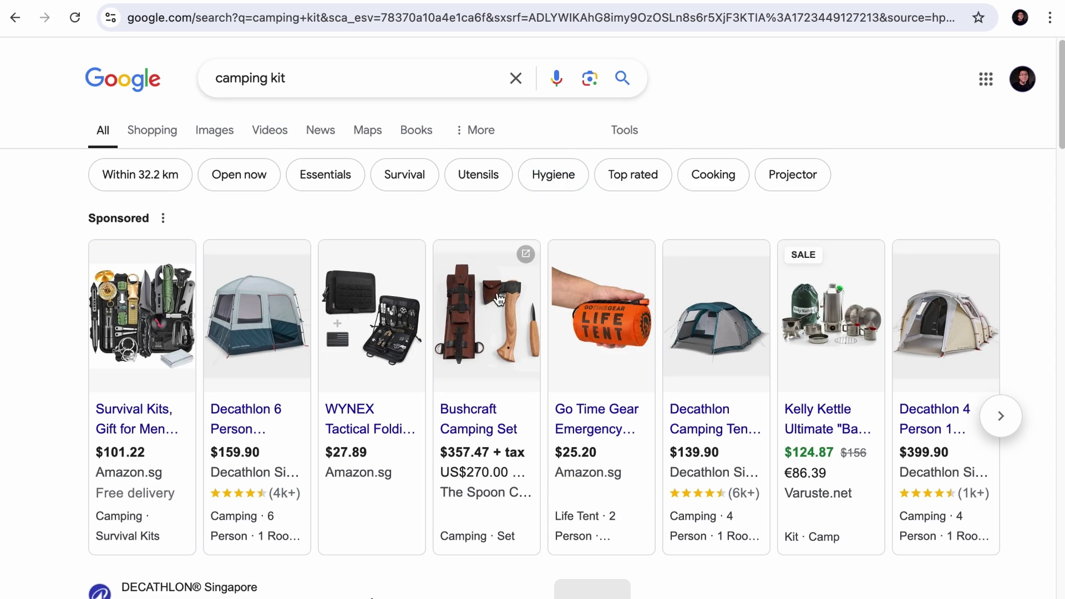
pyautogui.scroll(-15, 485, 320)
pyautogui.scroll(-4, 484, 322)
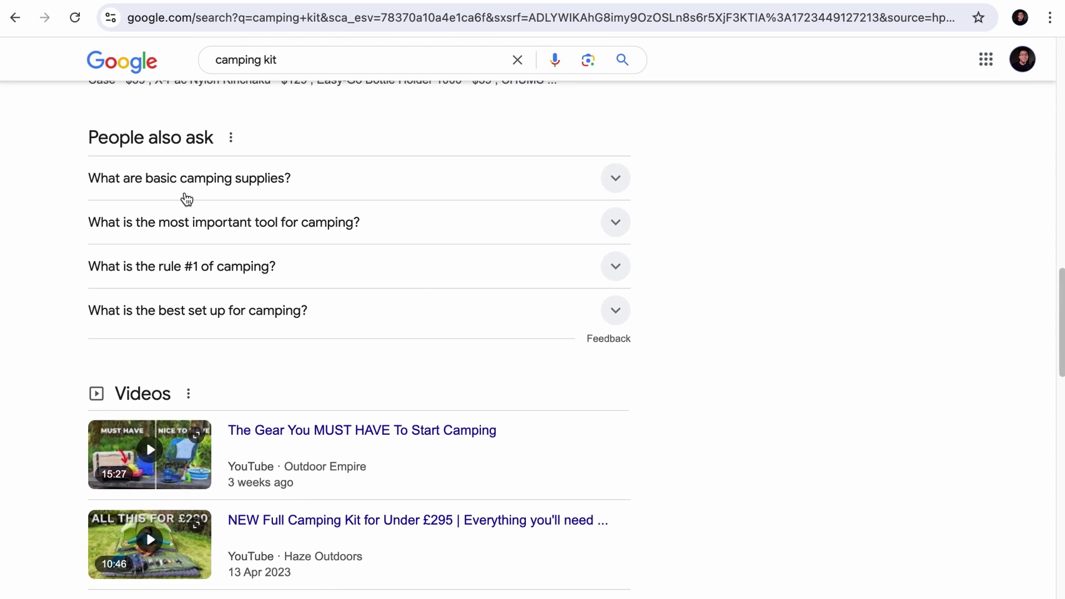
# Expand and collapse the camping tool, four important things and checklist questions to load more
pyautogui.click(190, 221)
pyautogui.click(190, 221)
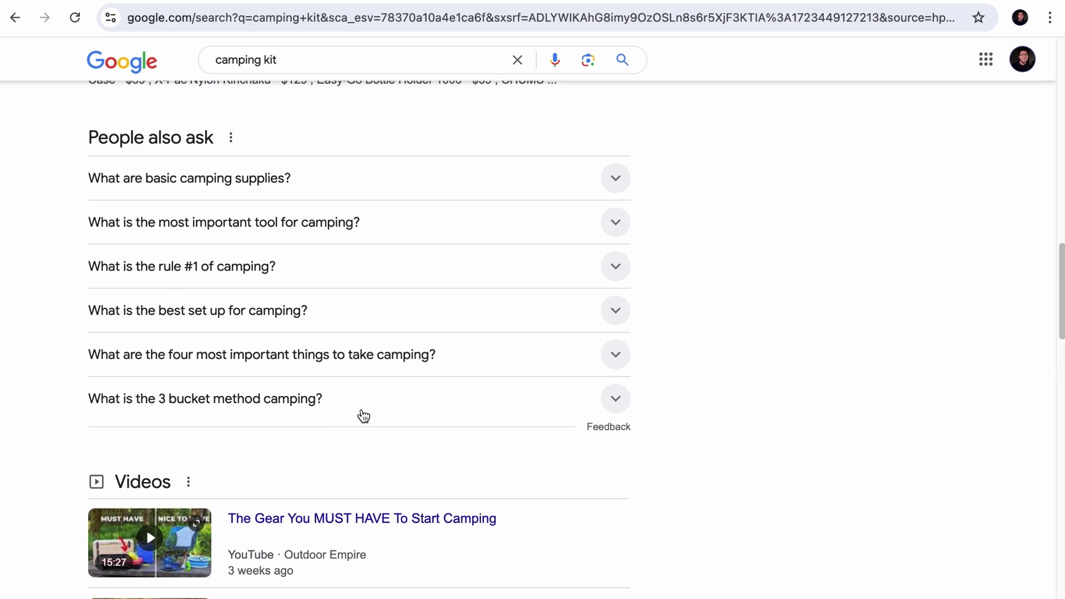
pyautogui.click(340, 366)
pyautogui.click(338, 366)
pyautogui.scroll(-3, 335, 381)
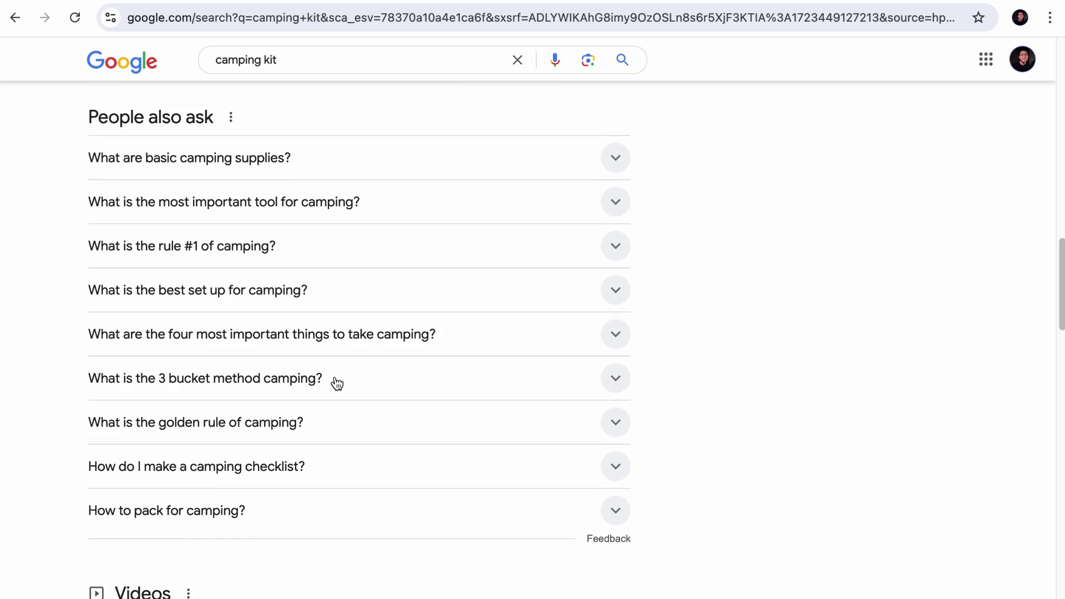
pyautogui.click(328, 368)
pyautogui.click(327, 369)
pyautogui.scroll(-3, 325, 368)
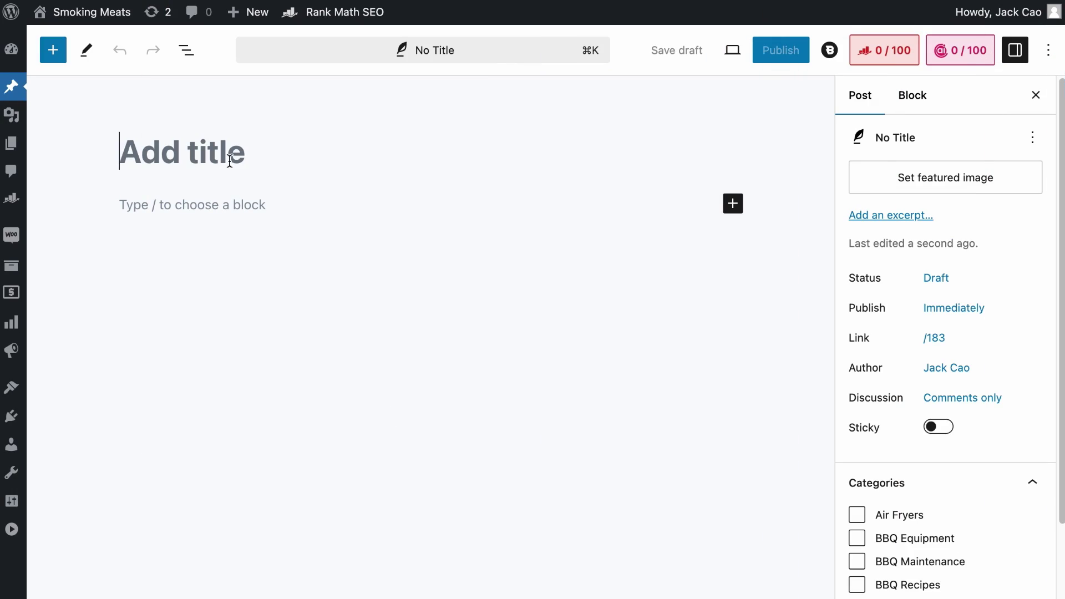
# Title the post 'How much should you save for retirement?' and select its answer paragraph text
pyautogui.write('How much should you save for retirement?')
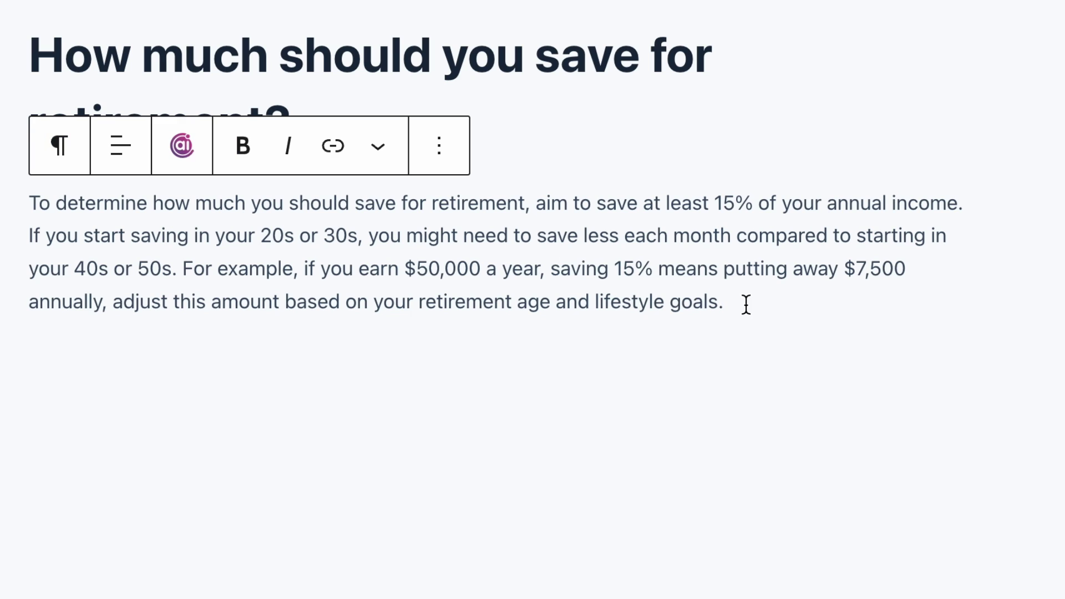
pyautogui.moveTo(745, 304); pyautogui.dragTo(18, 176)
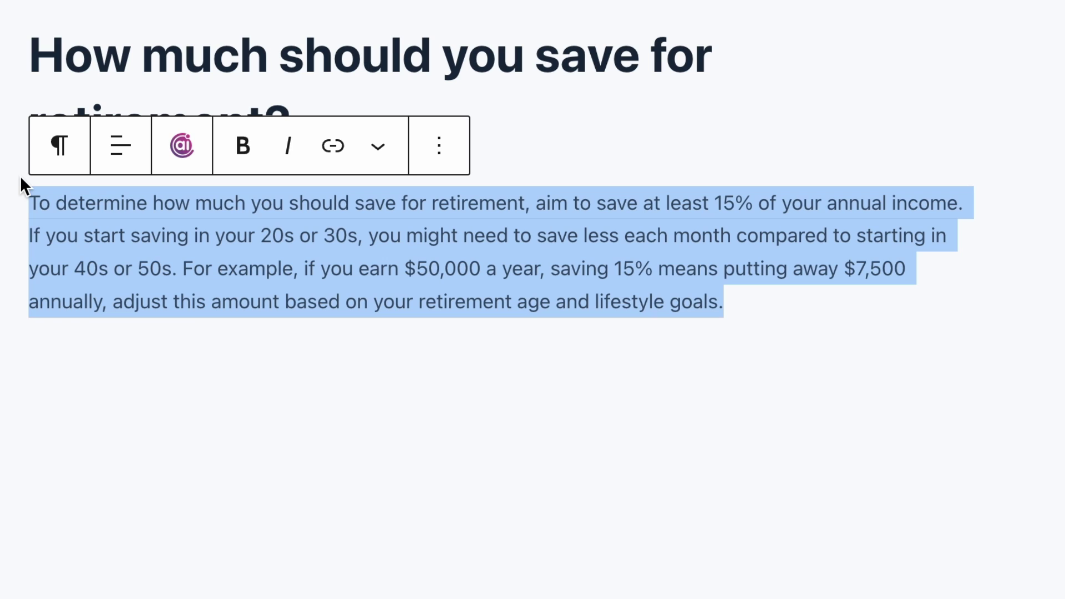
pyautogui.moveTo(182, 268); pyautogui.dragTo(814, 318)
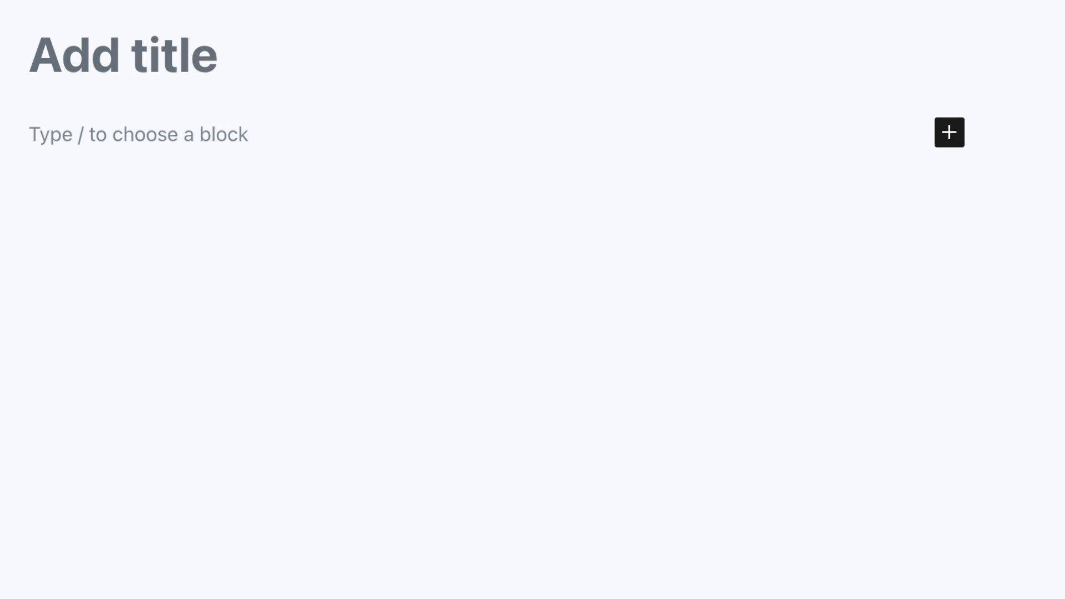
# Title the post 'What is the best app for tracking expenses?' and add an App A answer paragraph
pyautogui.write('What is the best a')
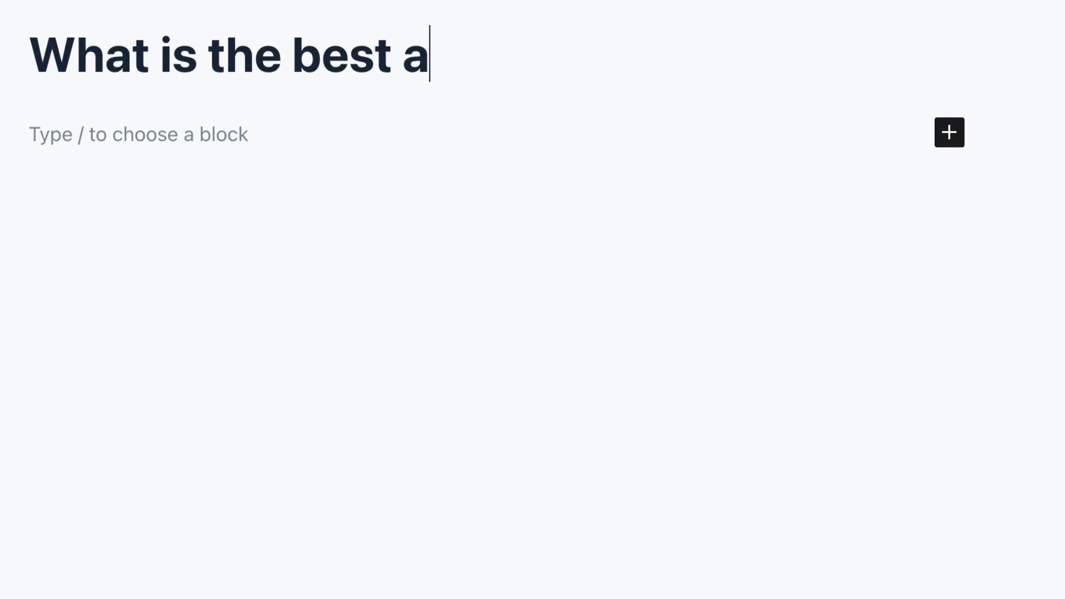
pyautogui.write('pp for tracking expenses?')
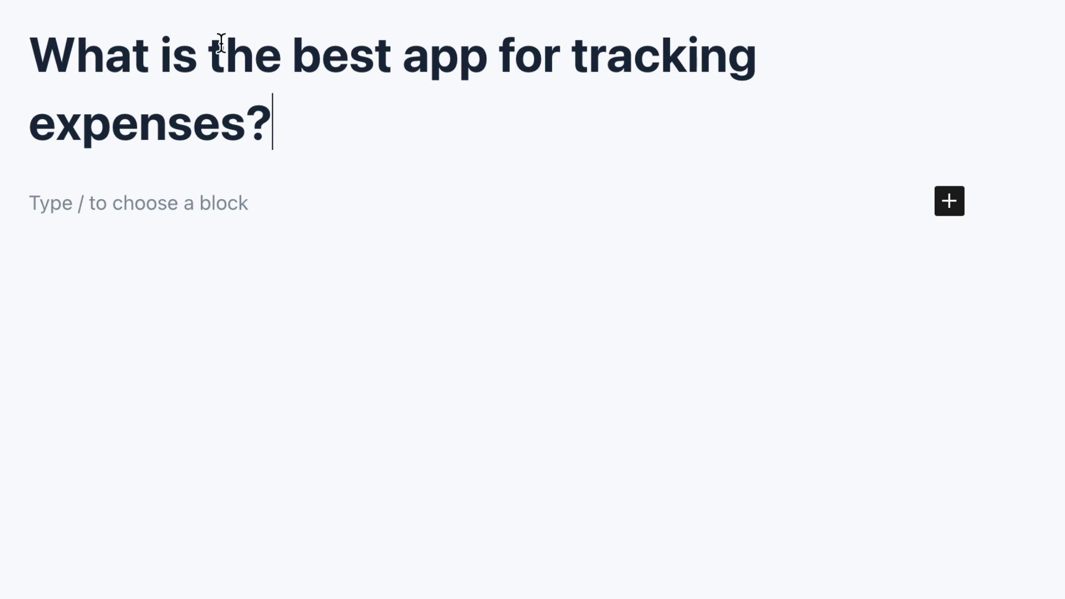
pyautogui.click(428, 215)
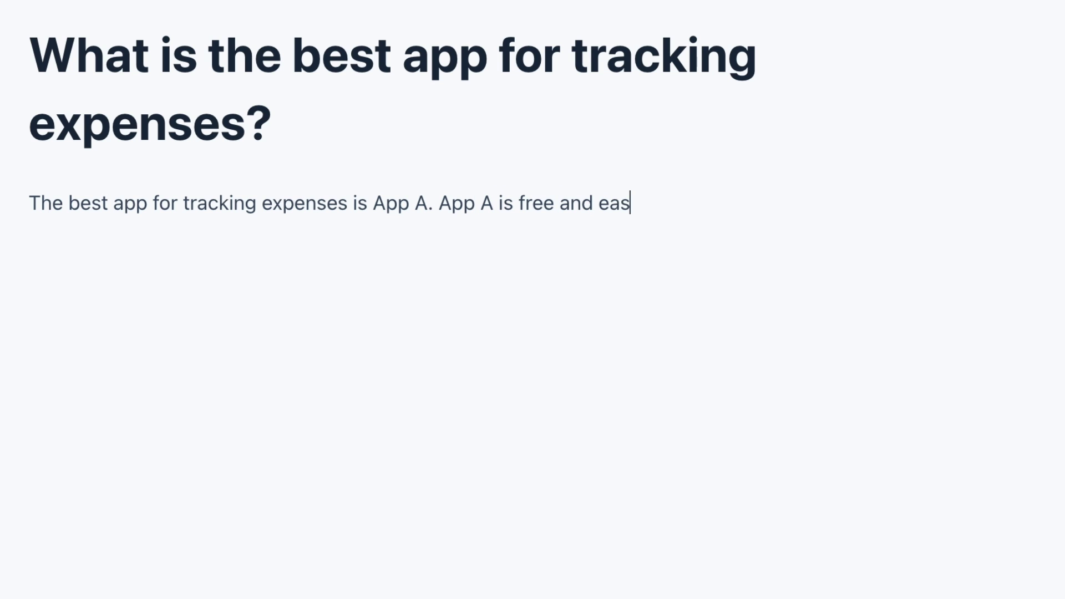
pyautogui.write('y to use, allowing you to link all ')
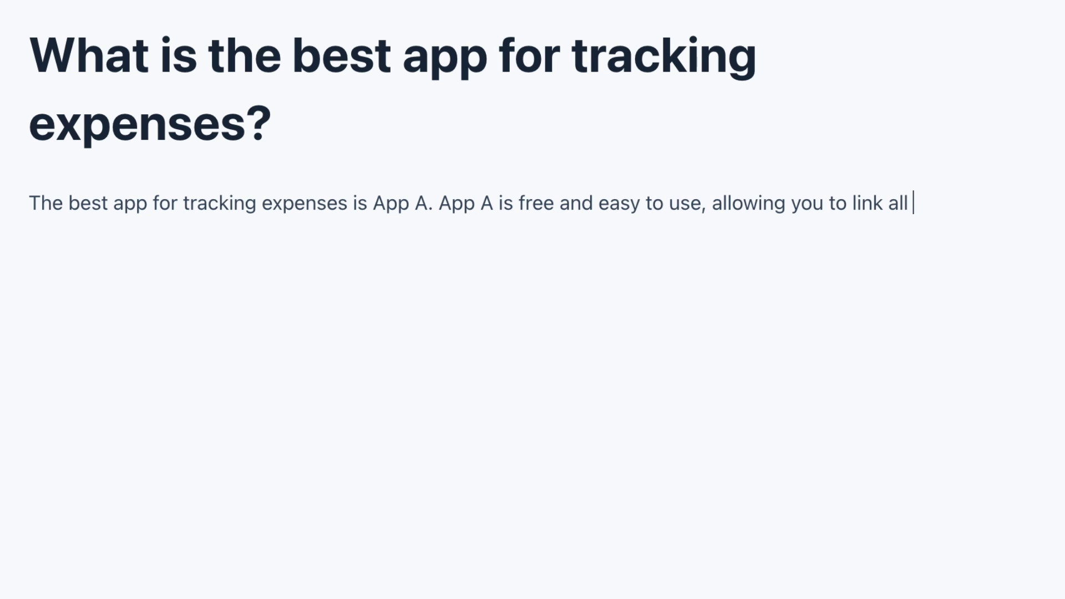
pyautogui.write('your bank accounts, credit ')
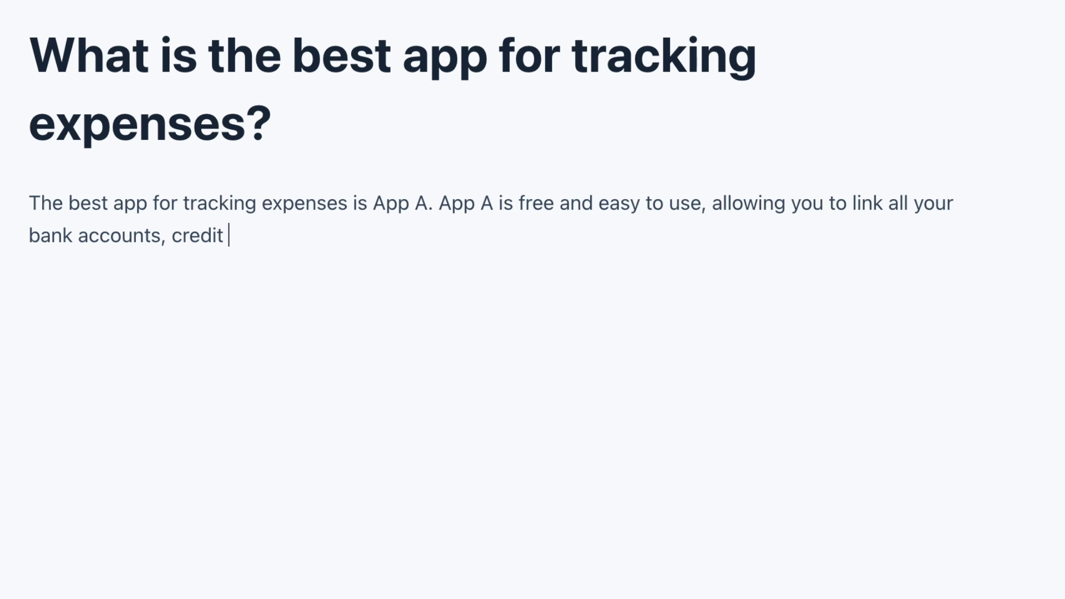
pyautogui.write('cards, and bills. It automatically')
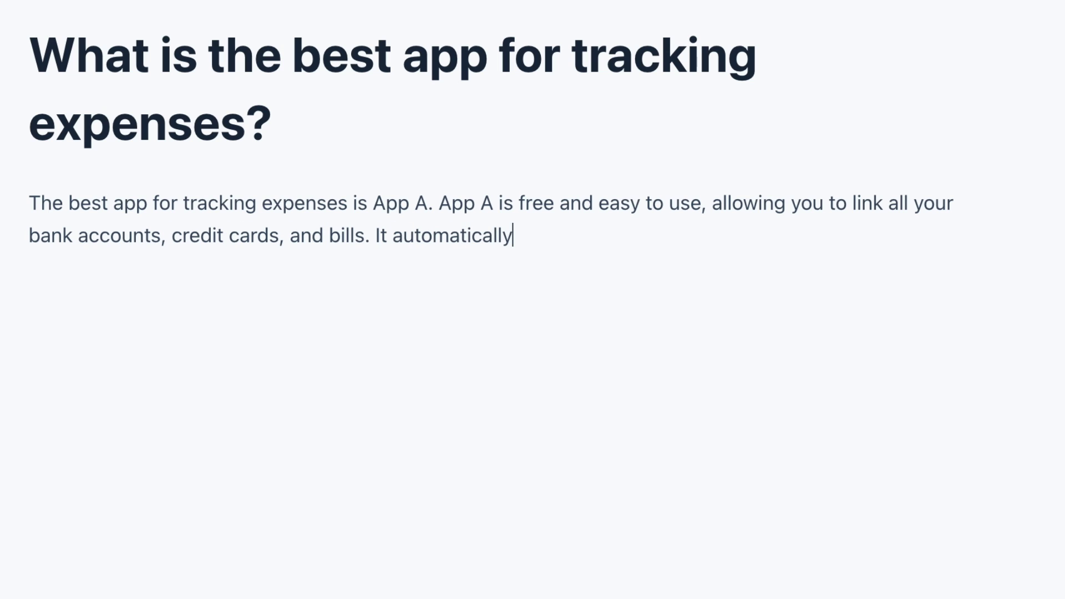
pyautogui.write(' categorizes your spending. helps you')
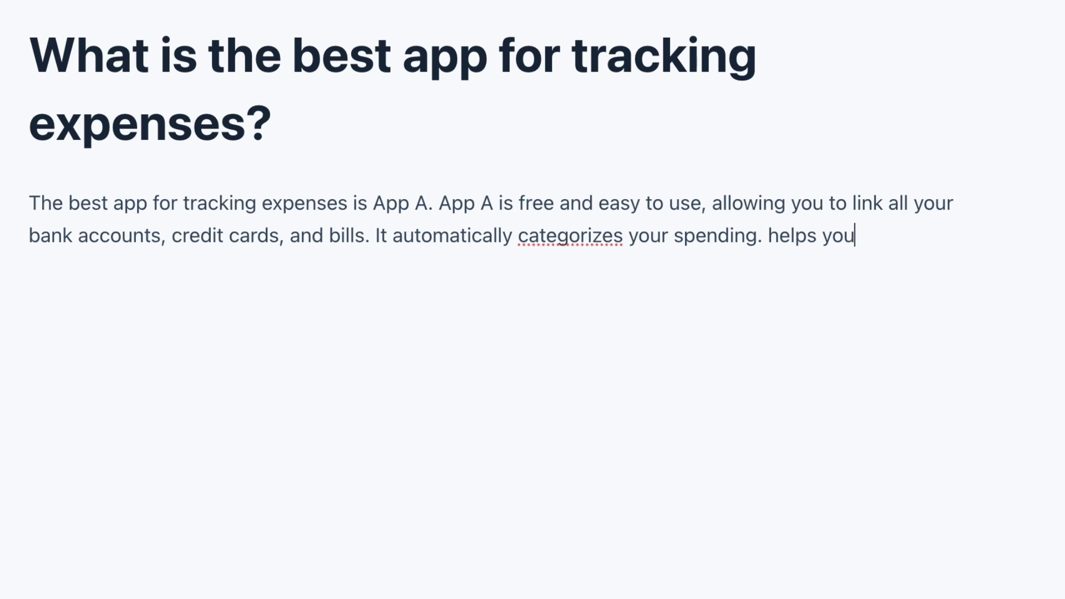
pyautogui.write(' set budgets, and send alerts')
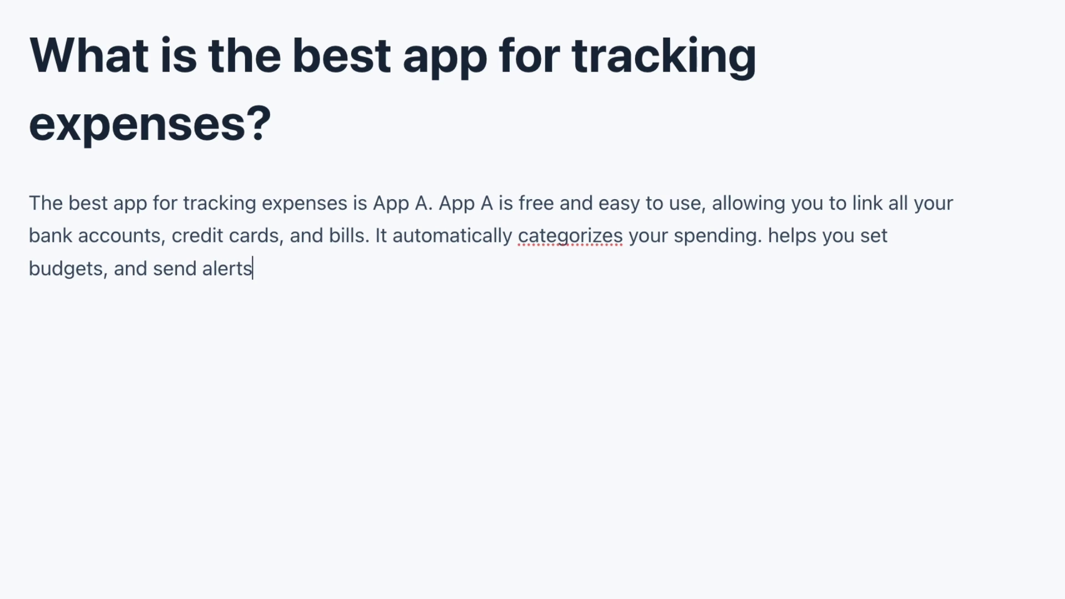
pyautogui.write(' for unusual expenses. For example, if you spend ')
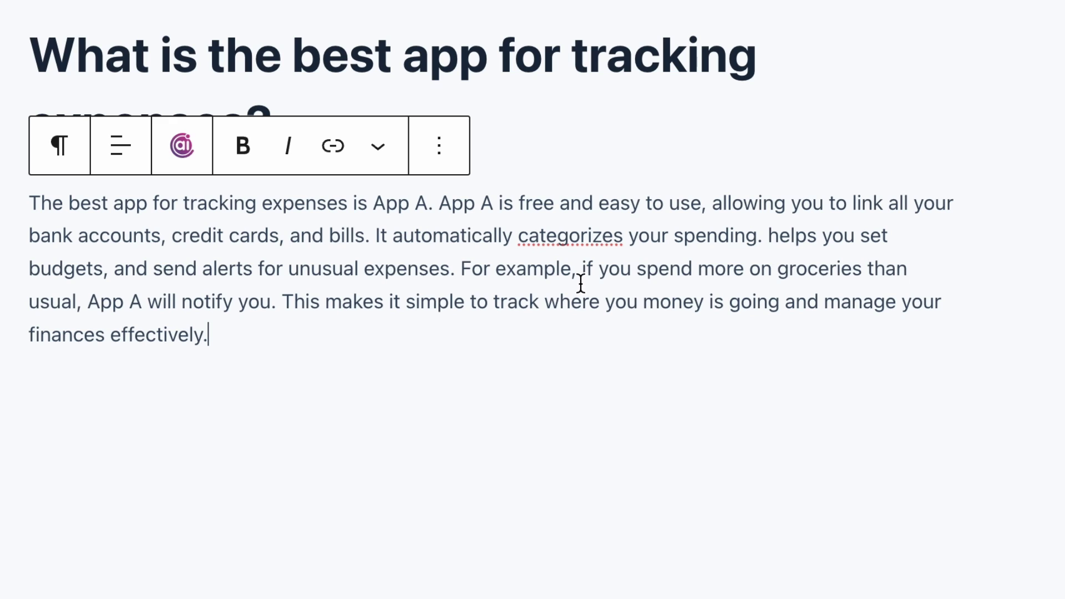
pyautogui.moveTo(279, 344); pyautogui.dragTo(14, 203)
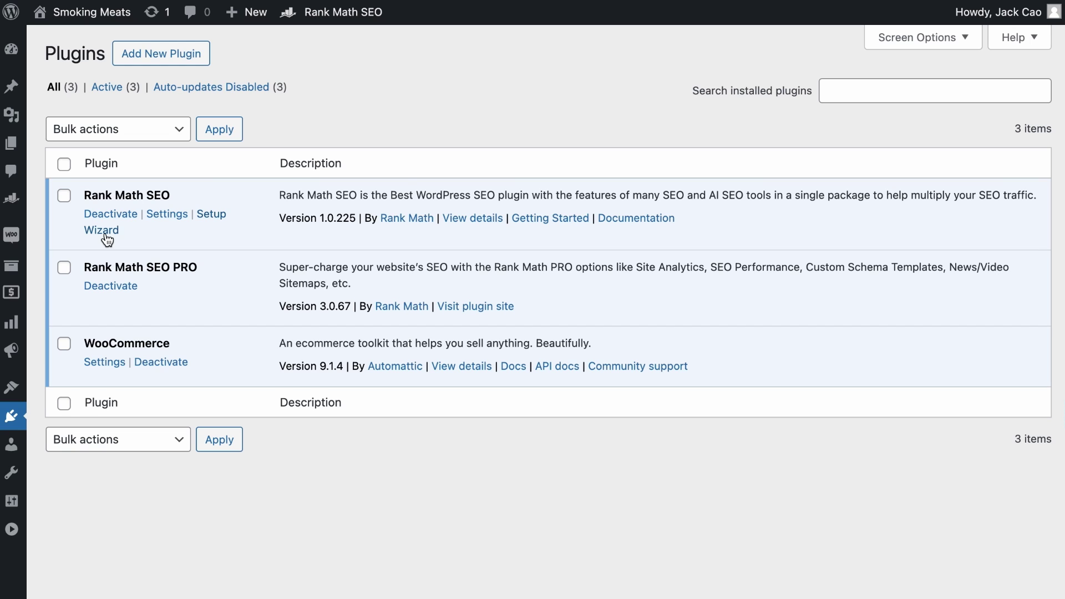
# Check the Posts schema type in Rank Math Titles & Meta, then view the post's Schema tab
pyautogui.moveTo(23, 212)
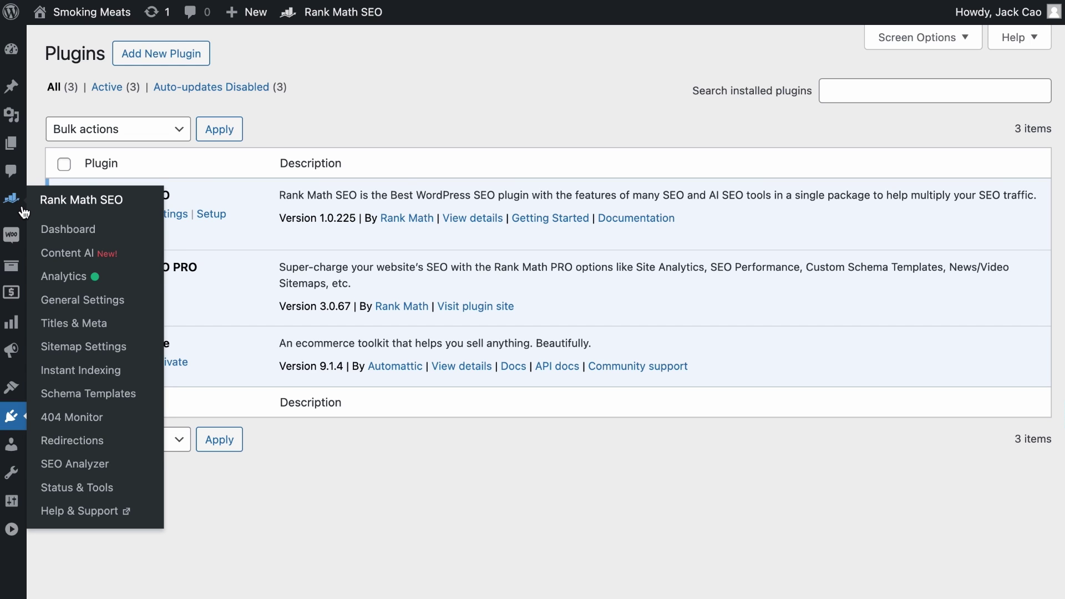
pyautogui.click(71, 323)
pyautogui.scroll(-1, 150, 466)
pyautogui.click(135, 443)
pyautogui.scroll(-1, 352, 464)
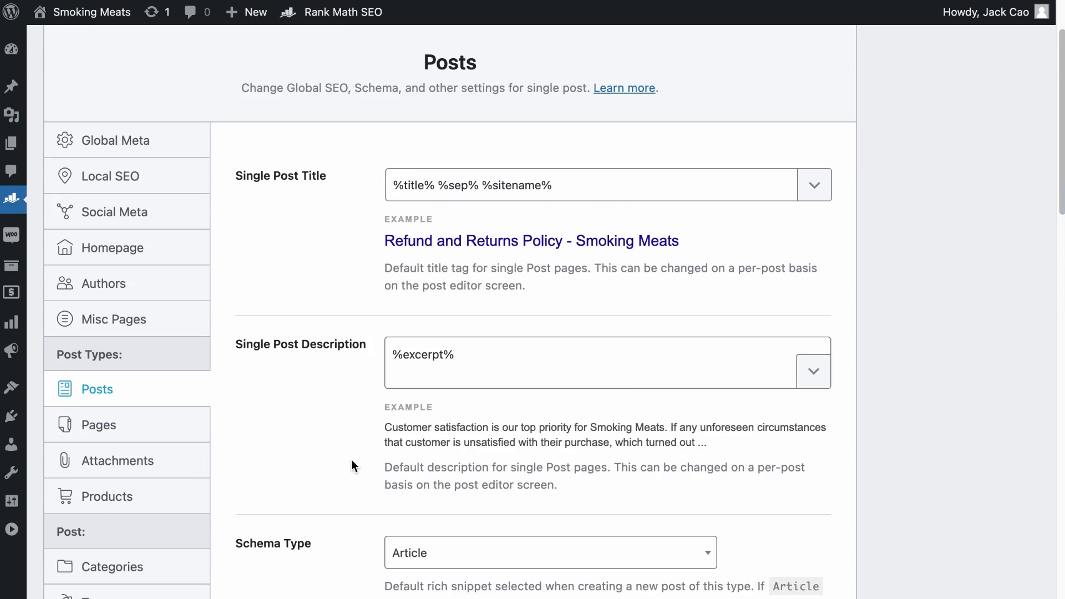
pyautogui.scroll(-3, 351, 465)
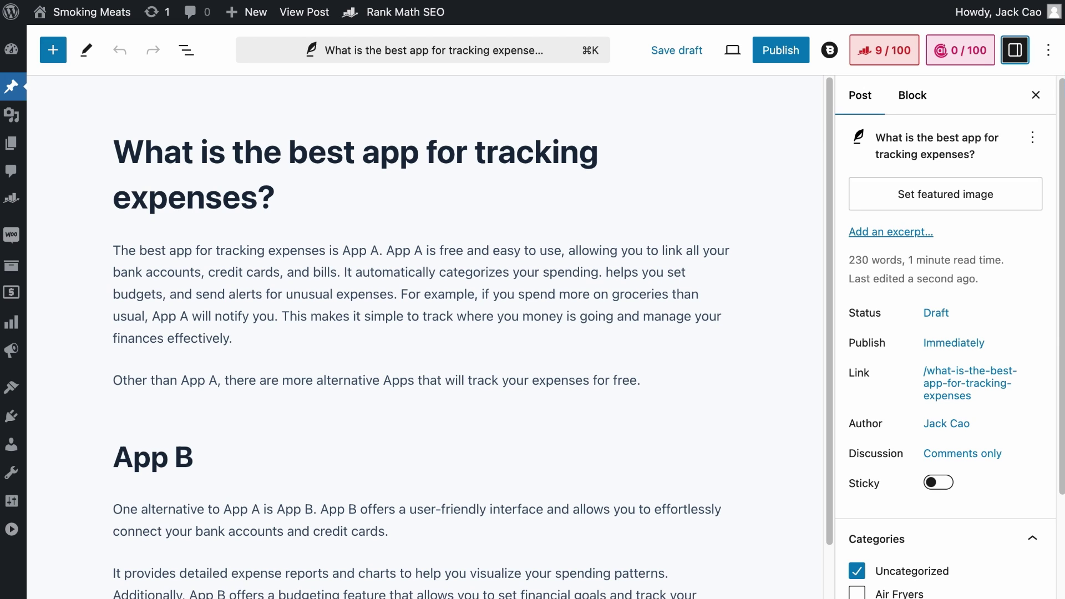
pyautogui.click(887, 50)
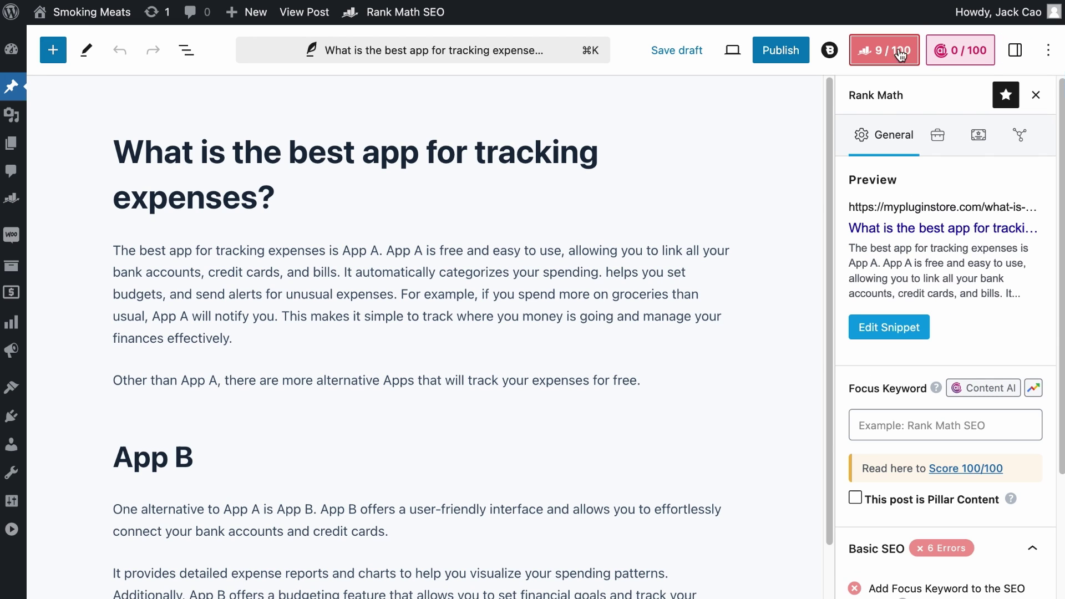
pyautogui.click(984, 136)
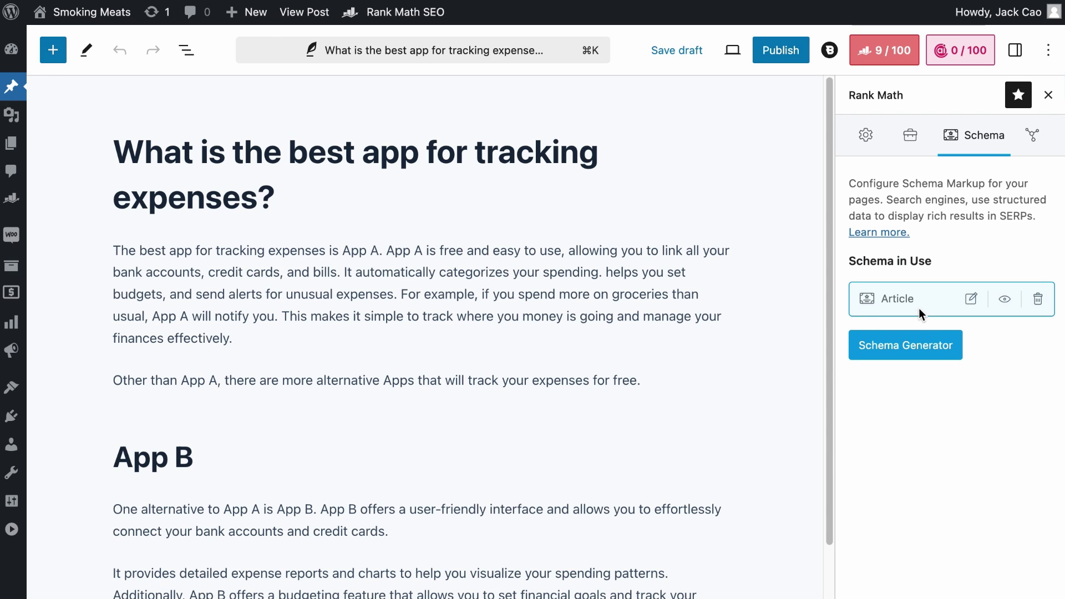
# Enable Speakable on the Article schema, add two CSS selector entries, and enter .headline first
pyautogui.click(970, 301)
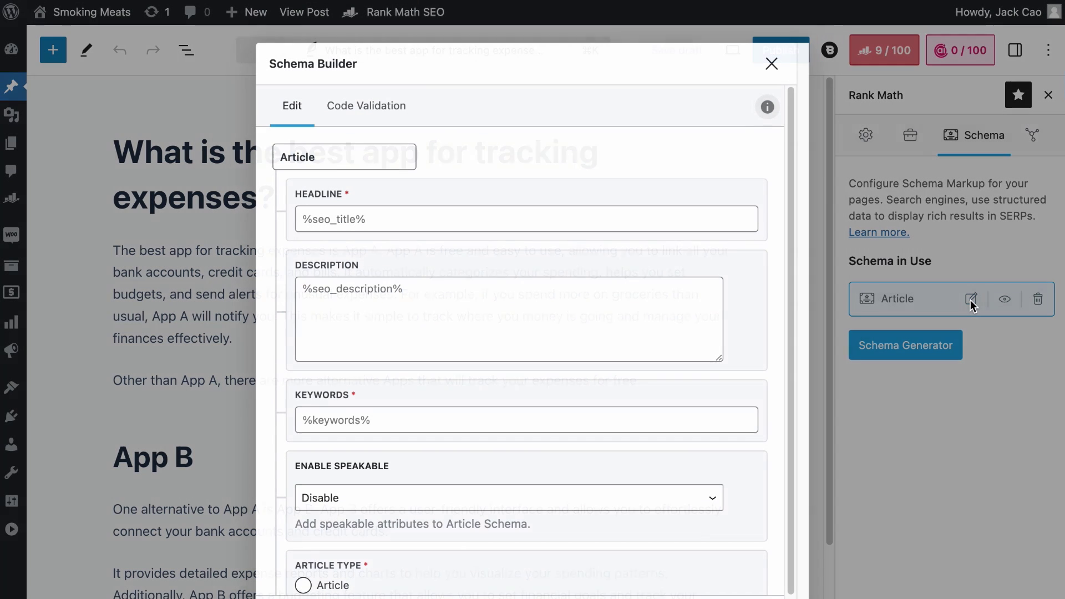
pyautogui.scroll(-2, 436, 303)
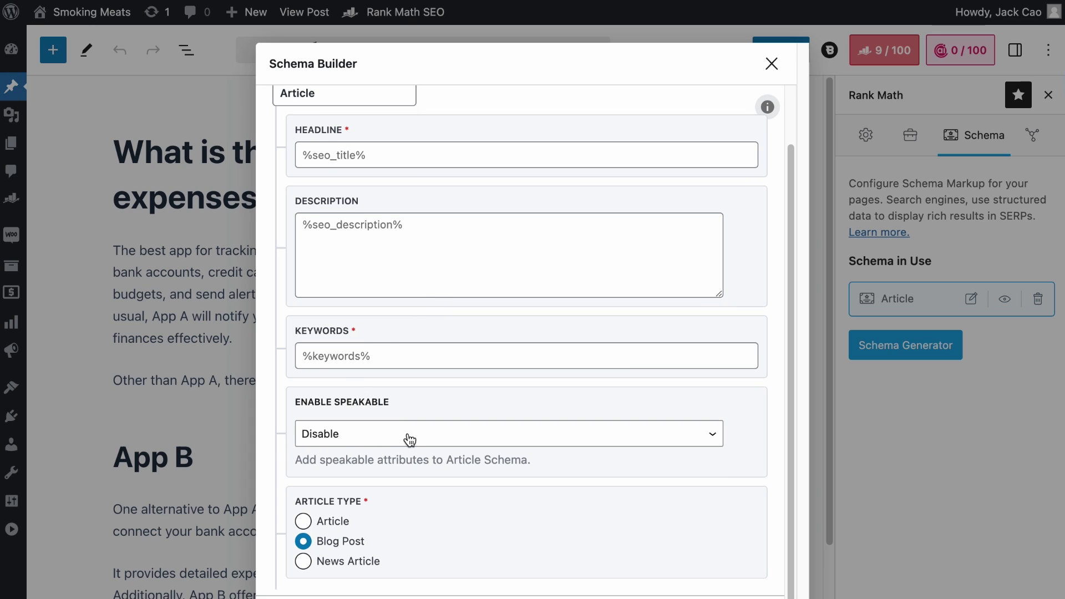
pyautogui.click(338, 439)
pyautogui.click(349, 414)
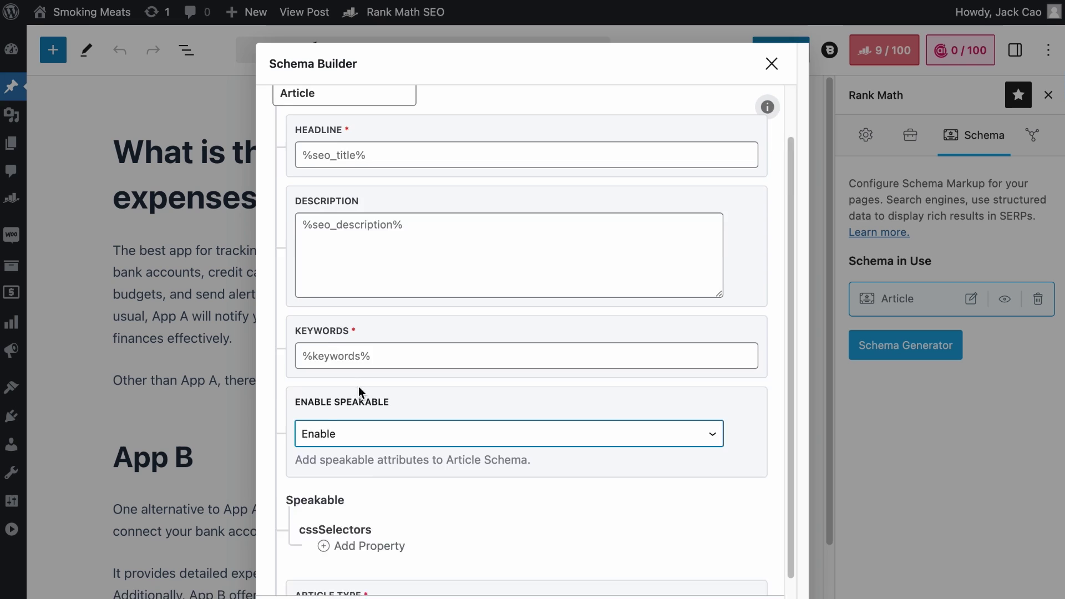
pyautogui.scroll(-3, 366, 381)
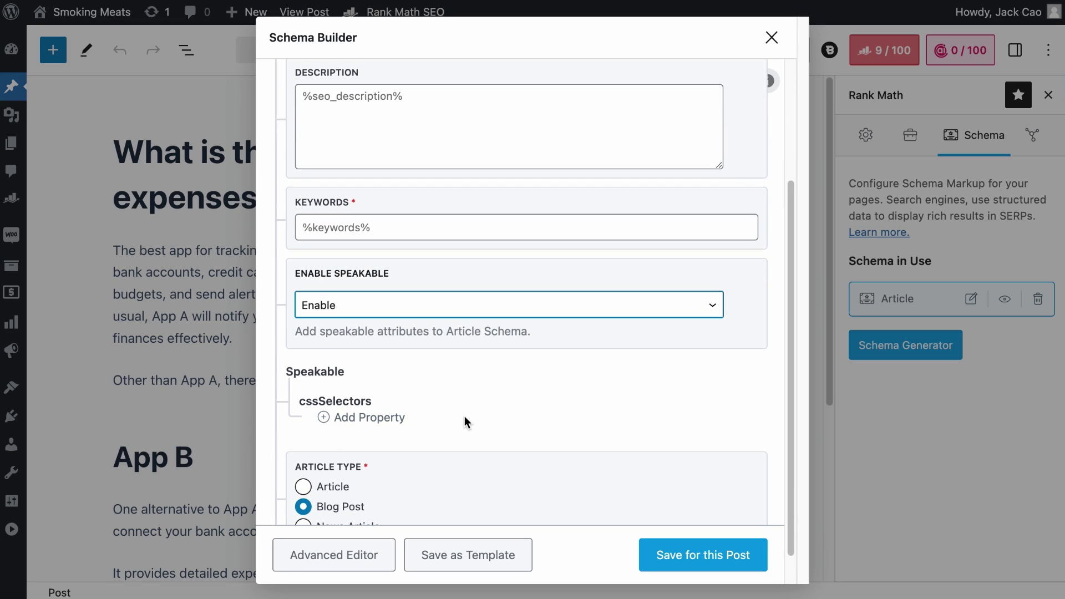
pyautogui.click(355, 430)
pyautogui.click(353, 428)
pyautogui.scroll(-2, 352, 431)
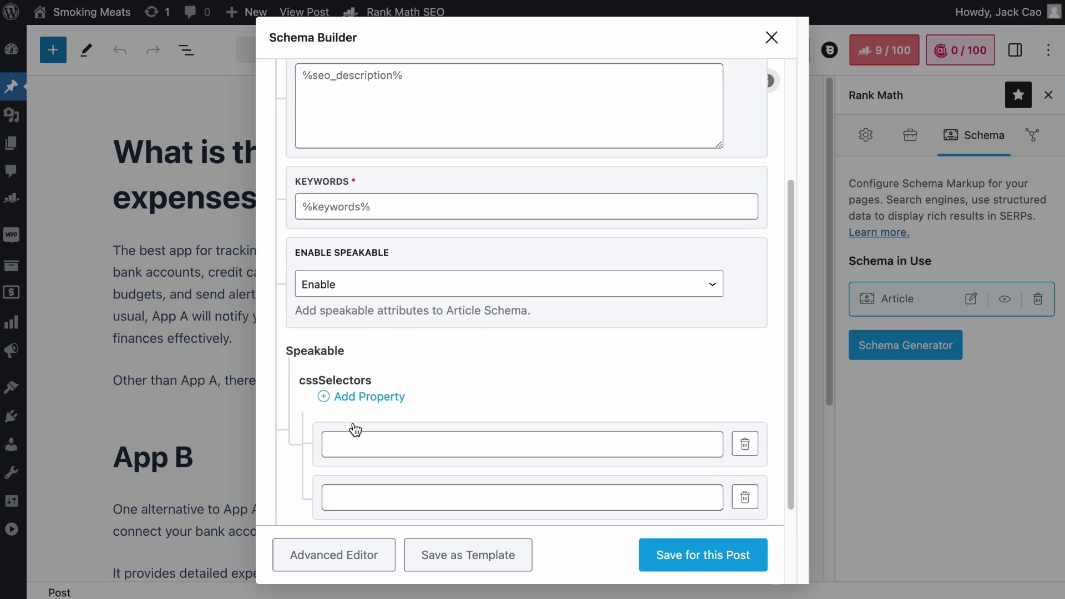
pyautogui.click(377, 393)
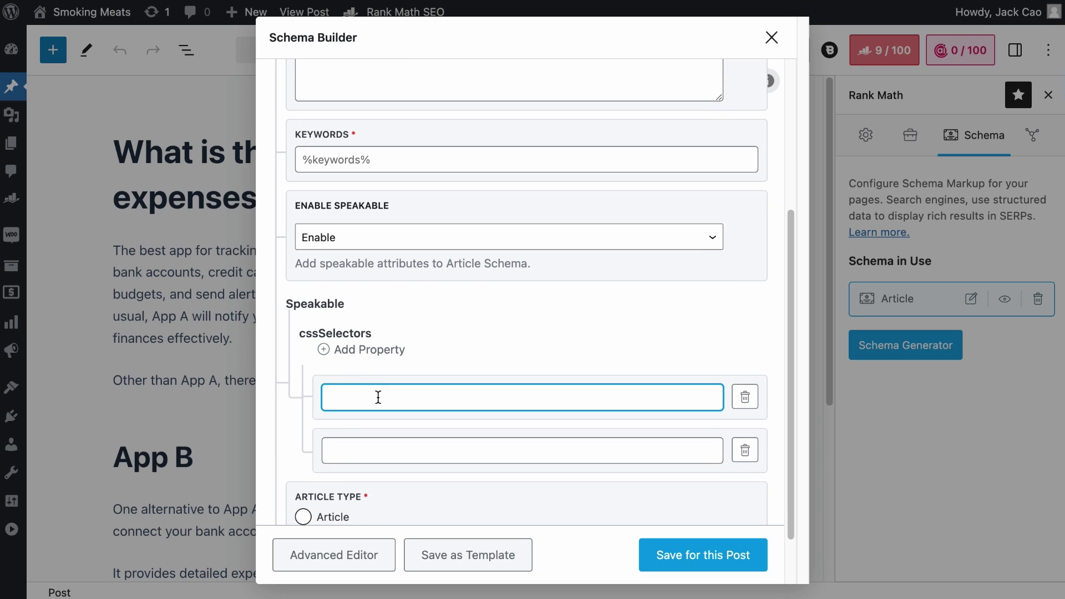
pyautogui.write('.headline')
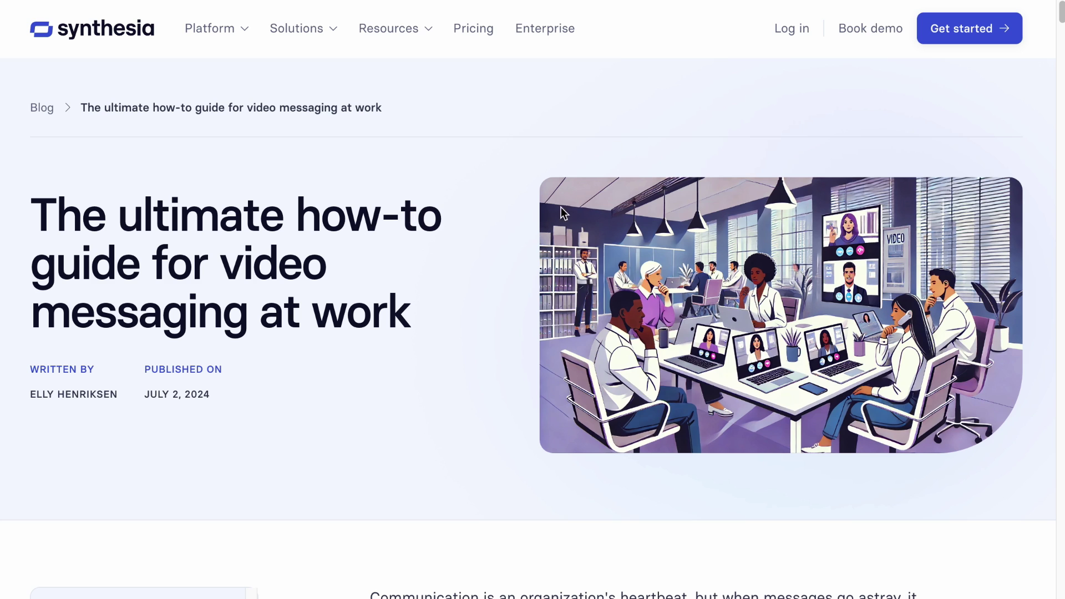
# In the blog page source, find the h1 heading and copy its class heading-large
pyautogui.rightClick(492, 269)
pyautogui.click(521, 516)
pyautogui.press('super+f')
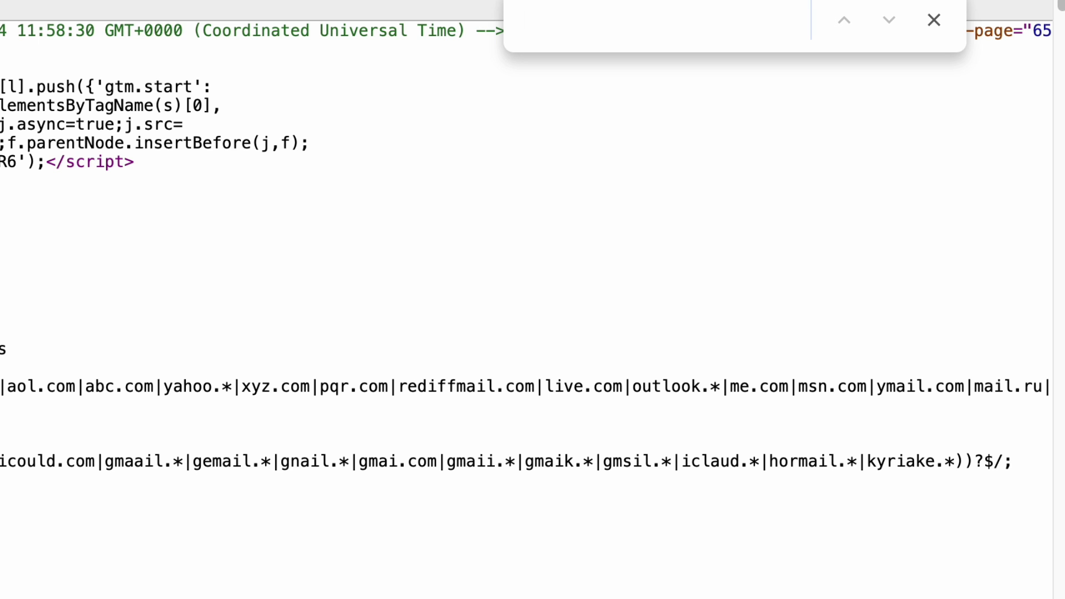
pyautogui.write('/h1')
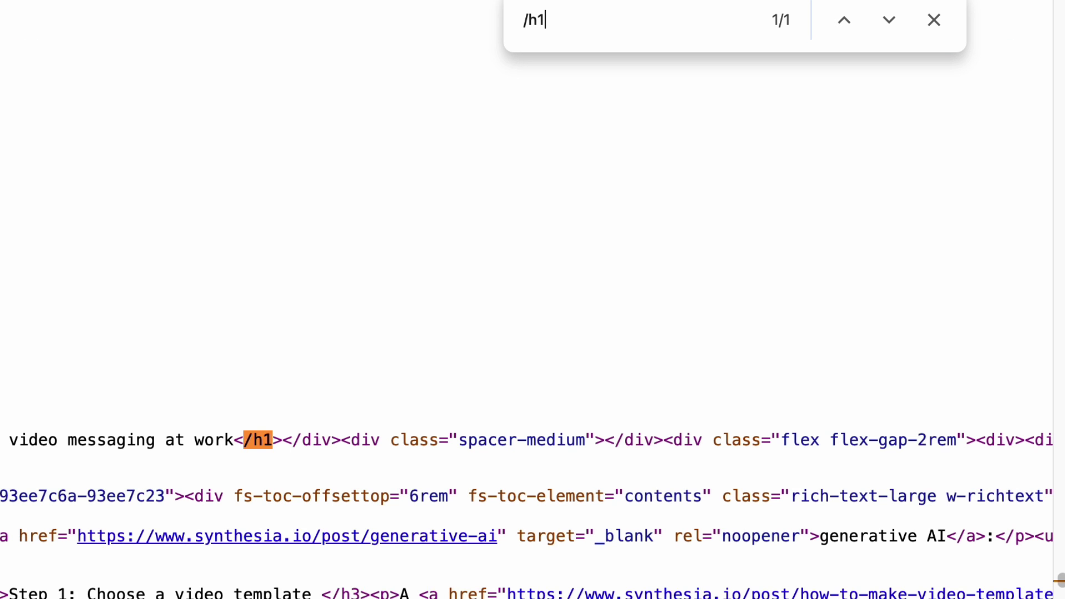
pyautogui.moveTo(282, 440); pyautogui.dragTo(720, 294)
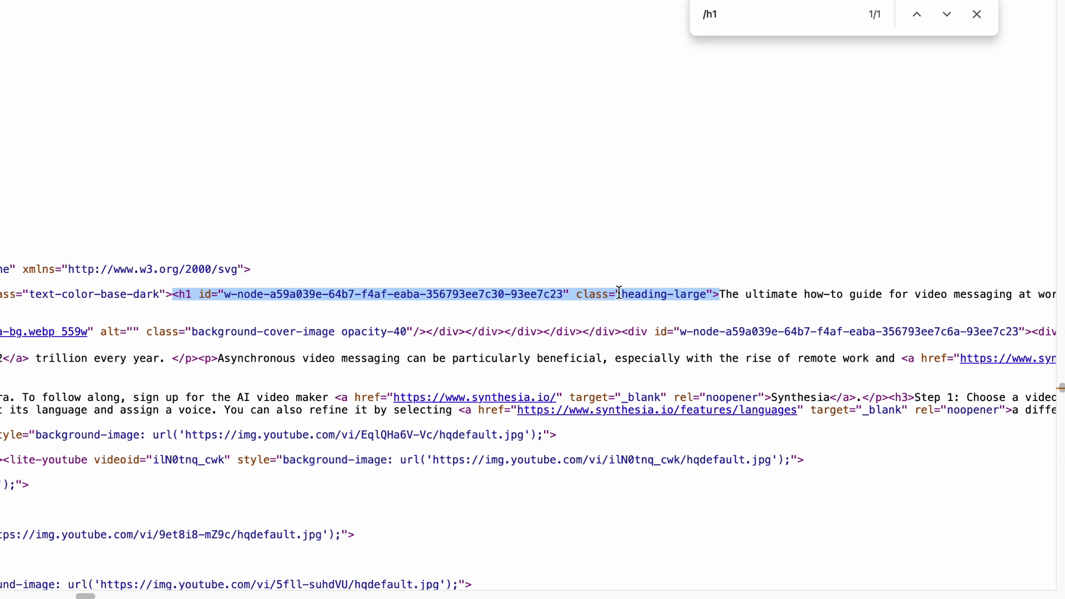
pyautogui.moveTo(622, 294); pyautogui.dragTo(708, 294)
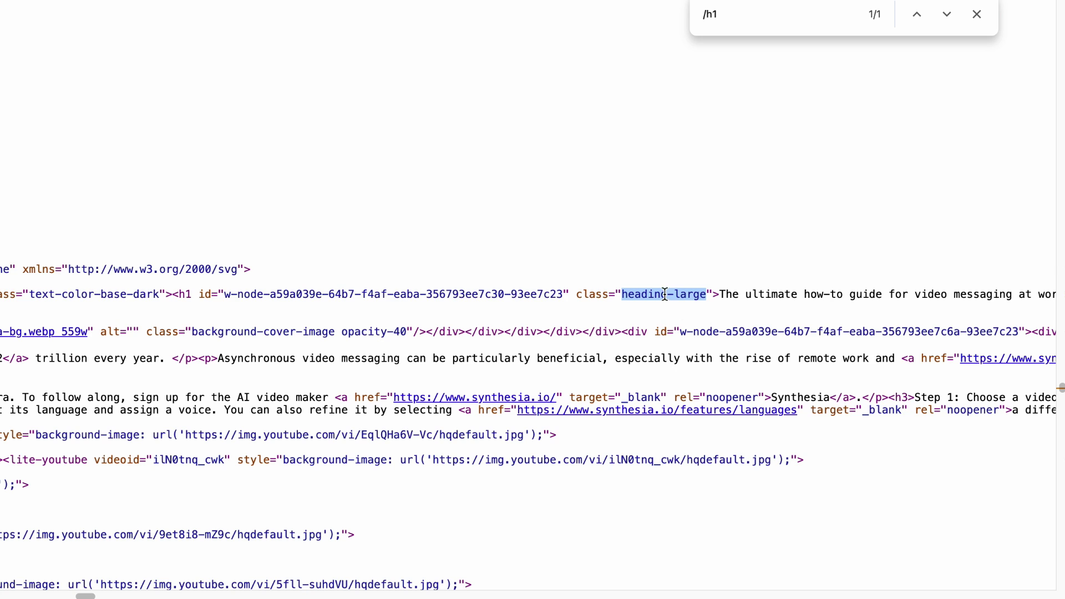
pyautogui.rightClick(664, 290)
# Paste heading-large over Speakable's first selector, add .summary as the second selector, and save the schema
pyautogui.click(675, 326)
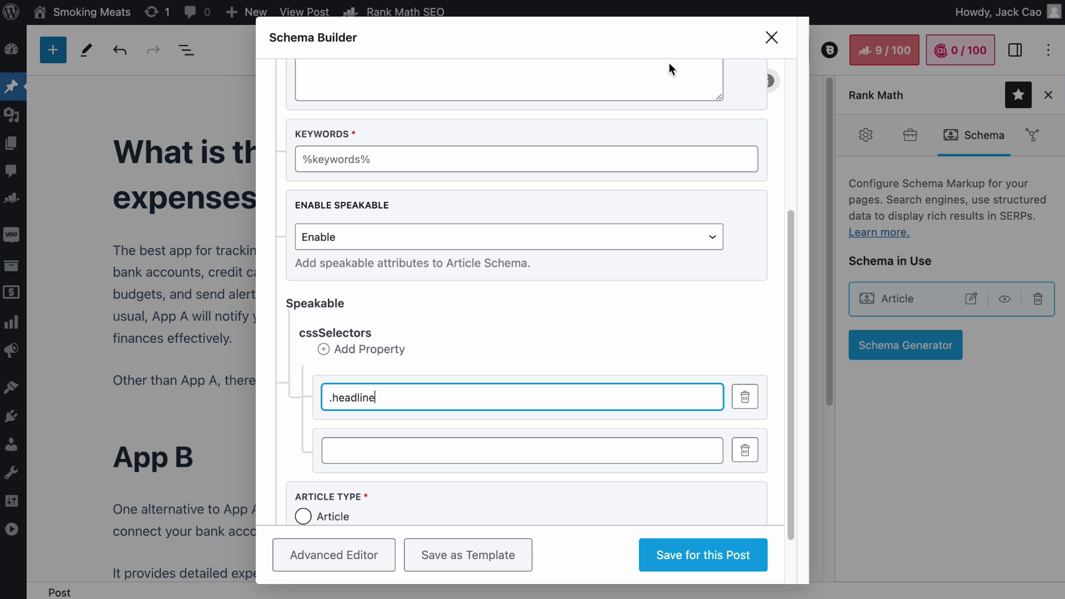
pyautogui.doubleClick(377, 407)
pyautogui.hotkey('ctrl', 'v')
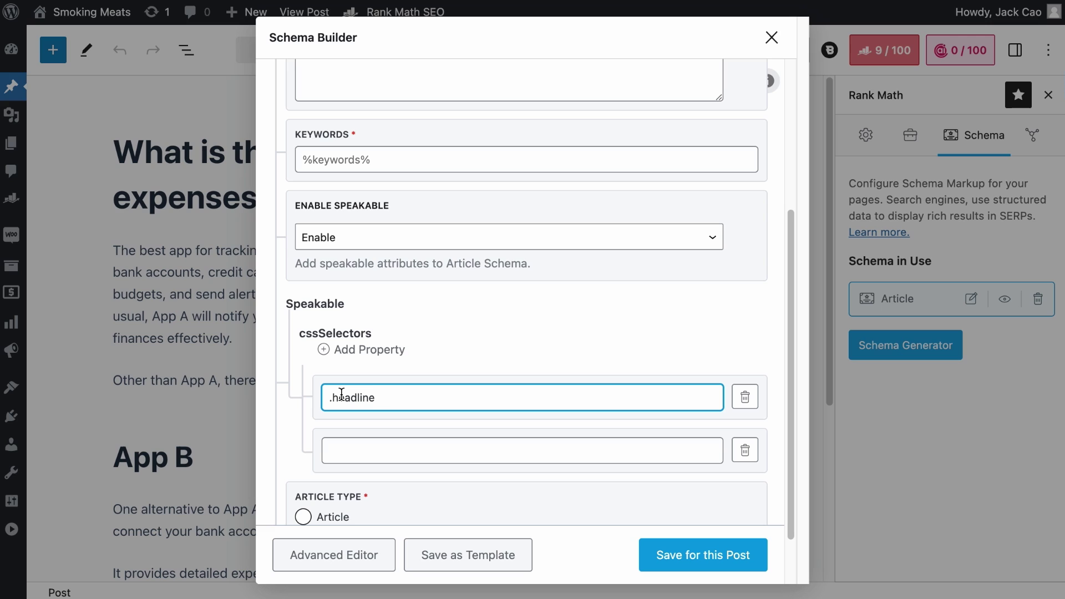
pyautogui.click(366, 451)
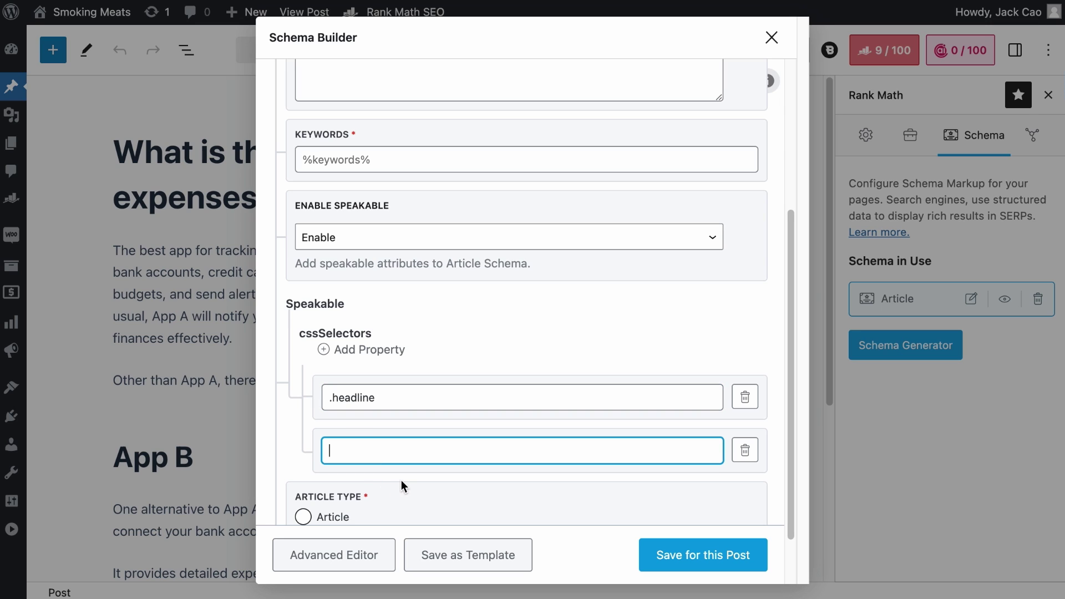
pyautogui.write('.summary')
pyautogui.click(699, 570)
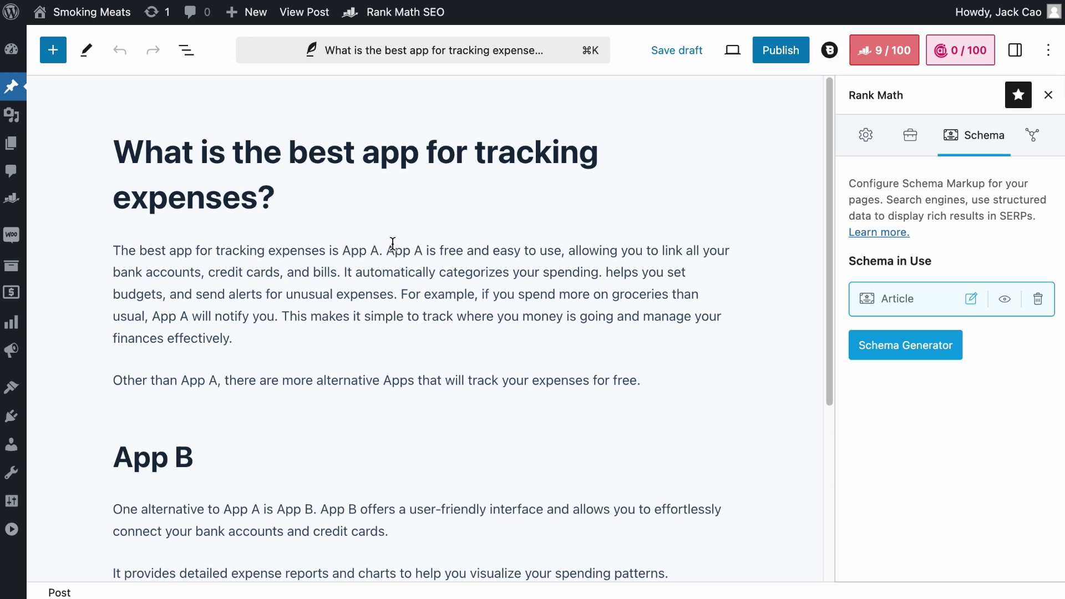
# Switch the first answer paragraph to HTML editing and type class="summary" into its <p> tag
pyautogui.click(358, 265)
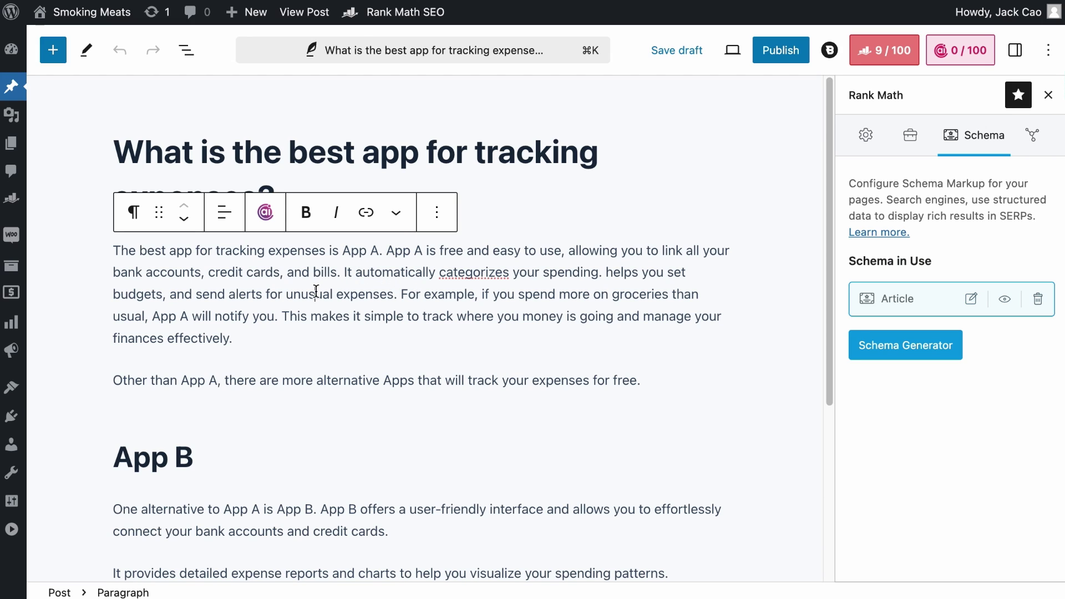
pyautogui.click(438, 219)
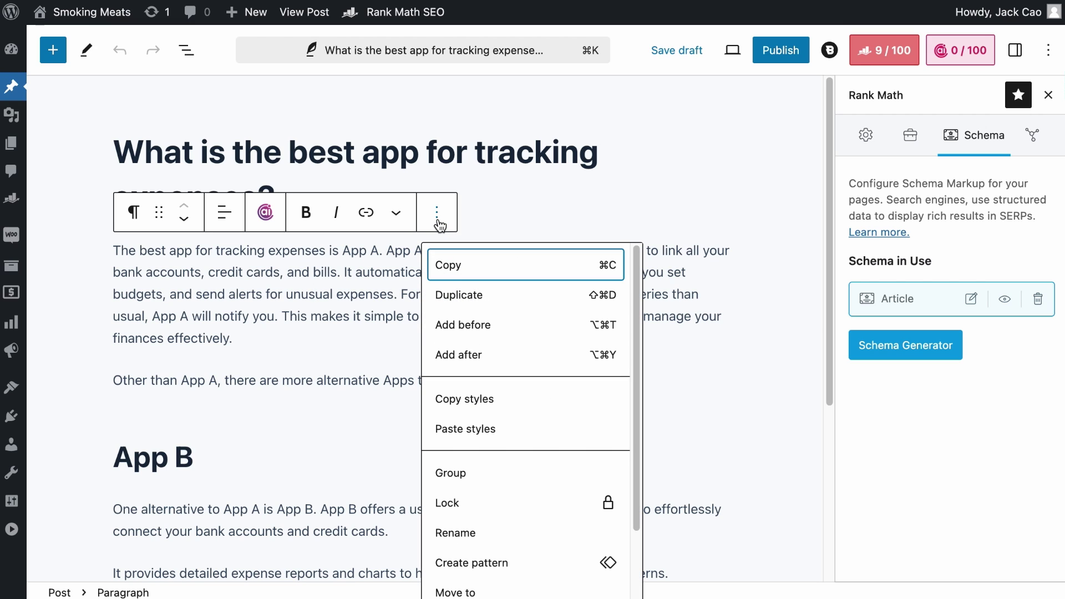
pyautogui.scroll(-3, 506, 433)
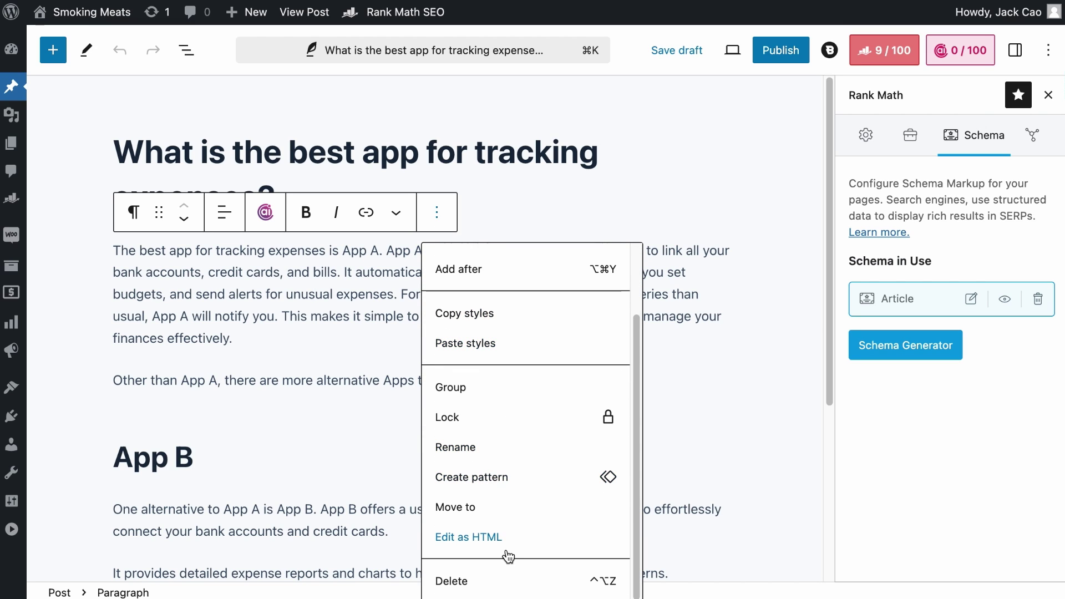
pyautogui.click(504, 535)
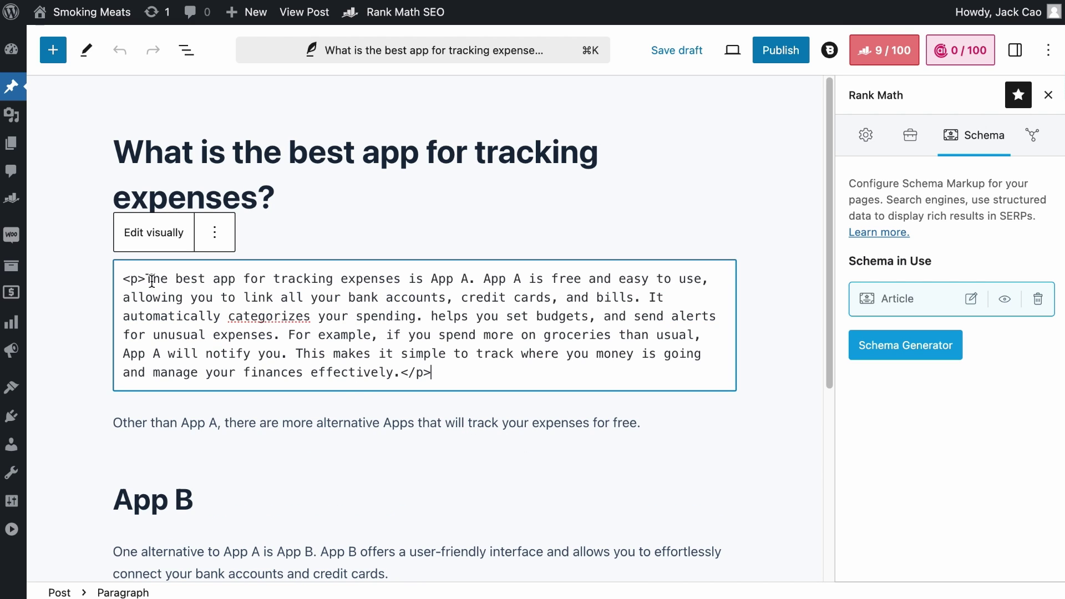
pyautogui.moveTo(147, 279); pyautogui.dragTo(109, 290)
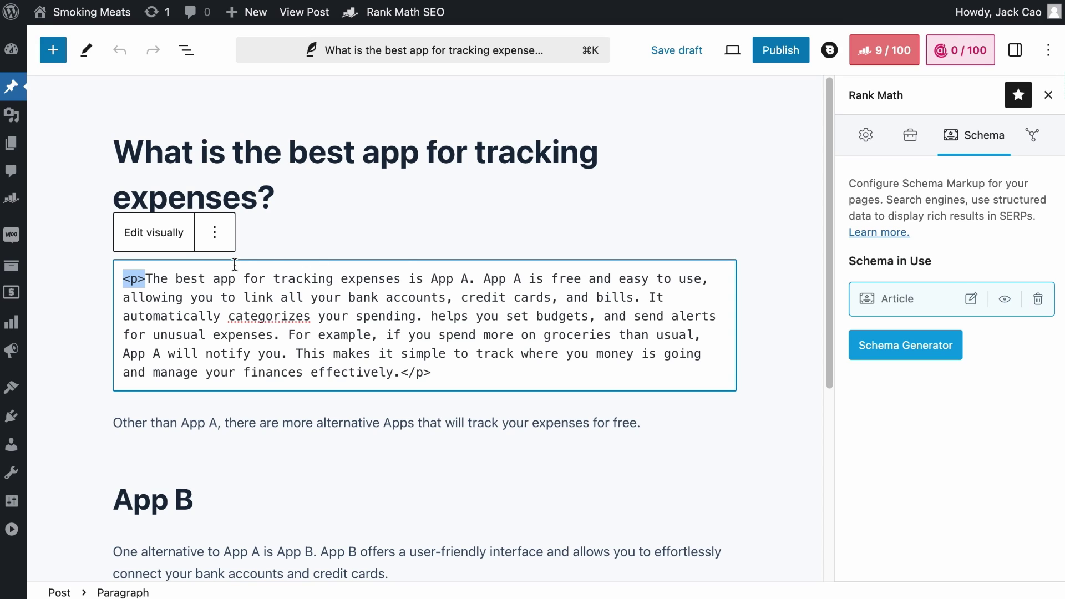
pyautogui.click(198, 286)
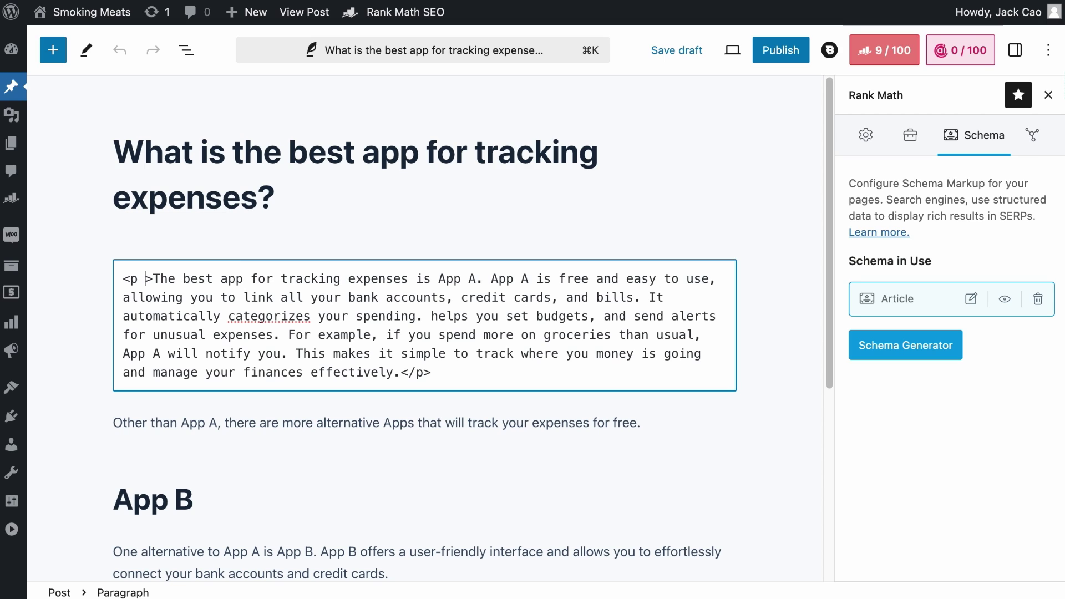
pyautogui.write('class=')
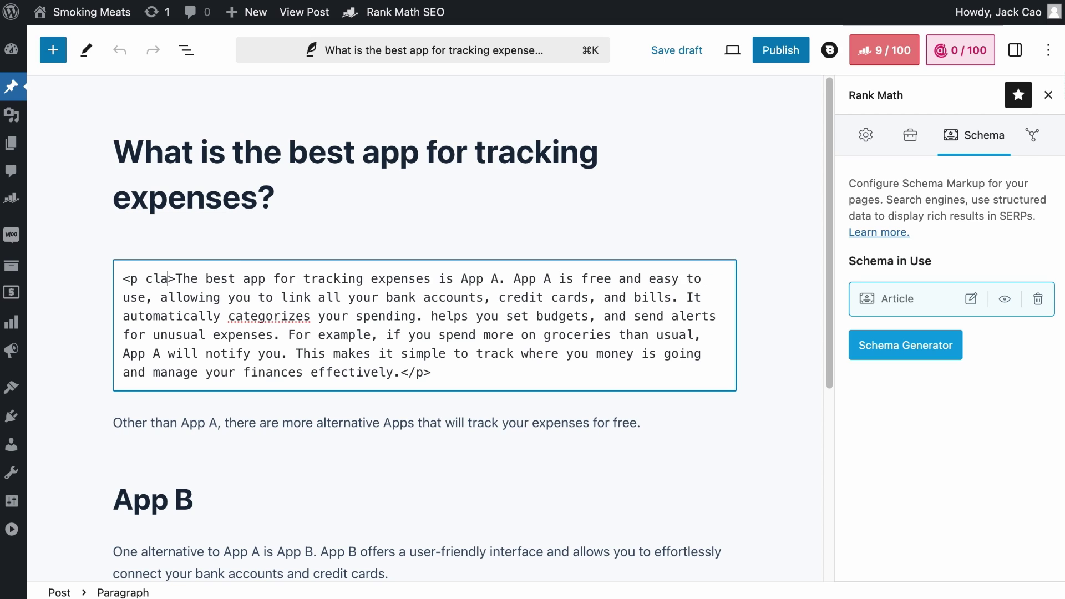
pyautogui.write('"')
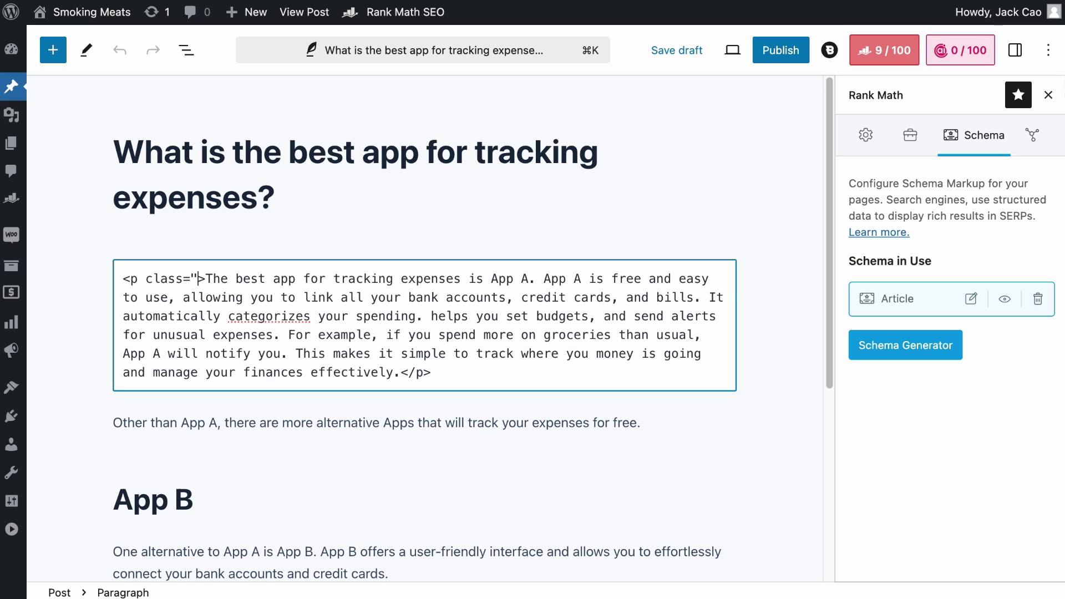
pyautogui.write('summary')
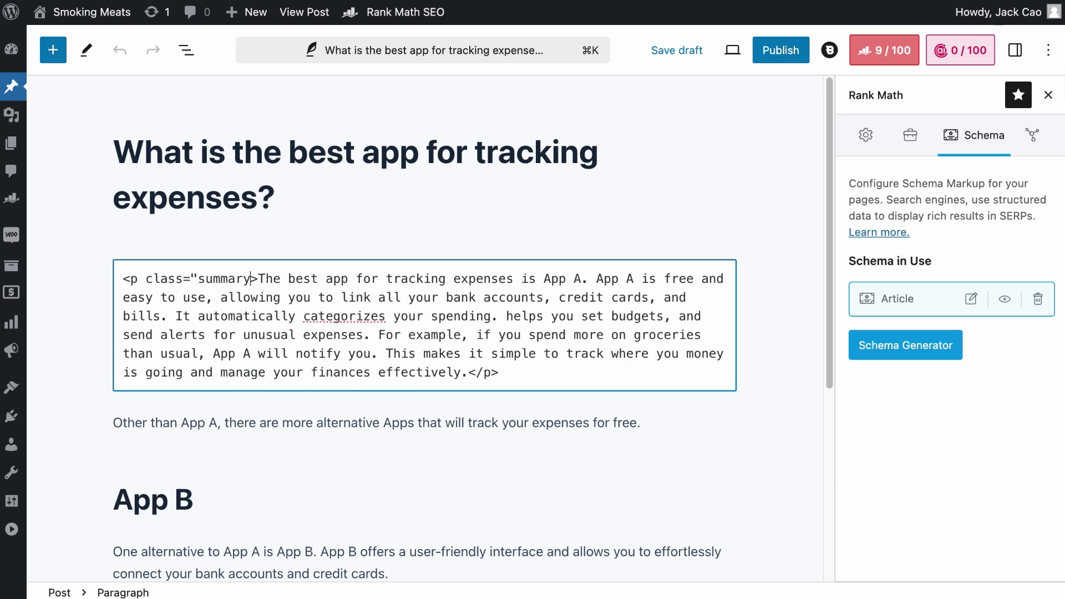
pyautogui.write('"')
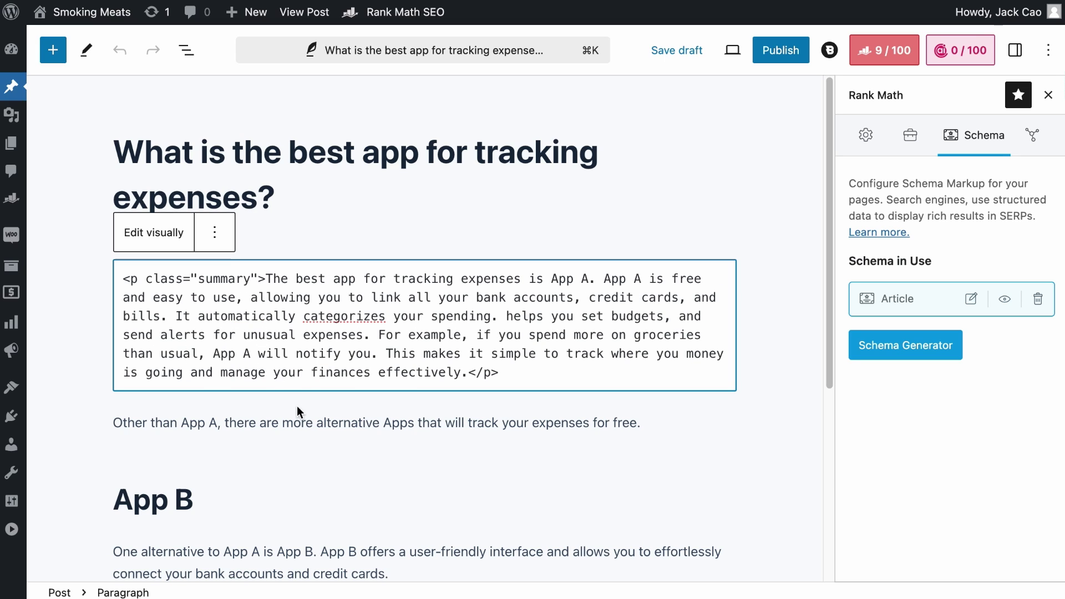
# Convert the invalid paragraph to a Custom HTML block keeping class="summary", then publish the post
pyautogui.click(321, 463)
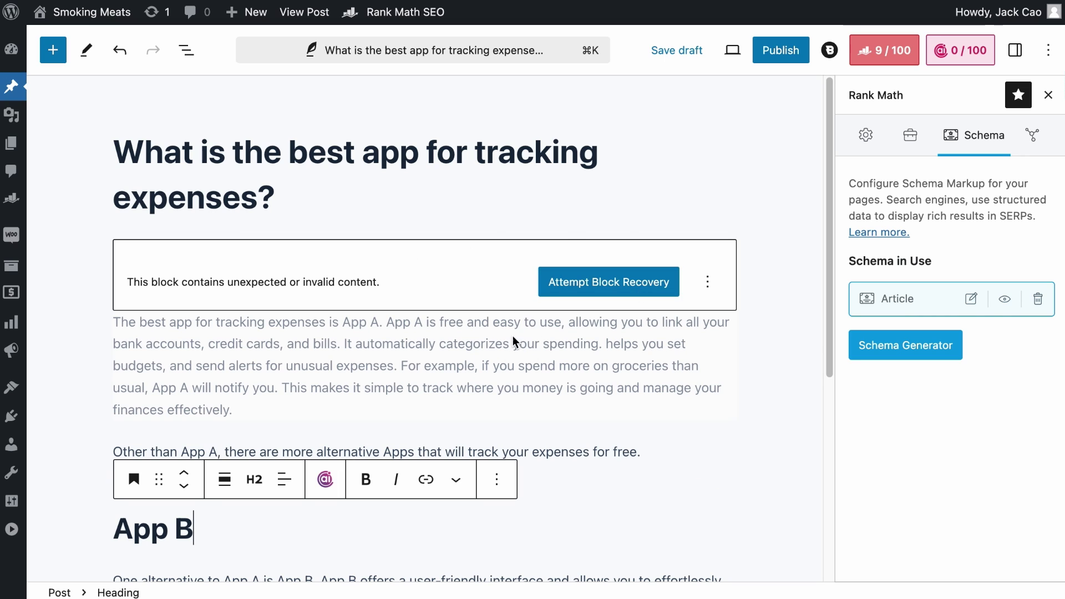
pyautogui.click(708, 282)
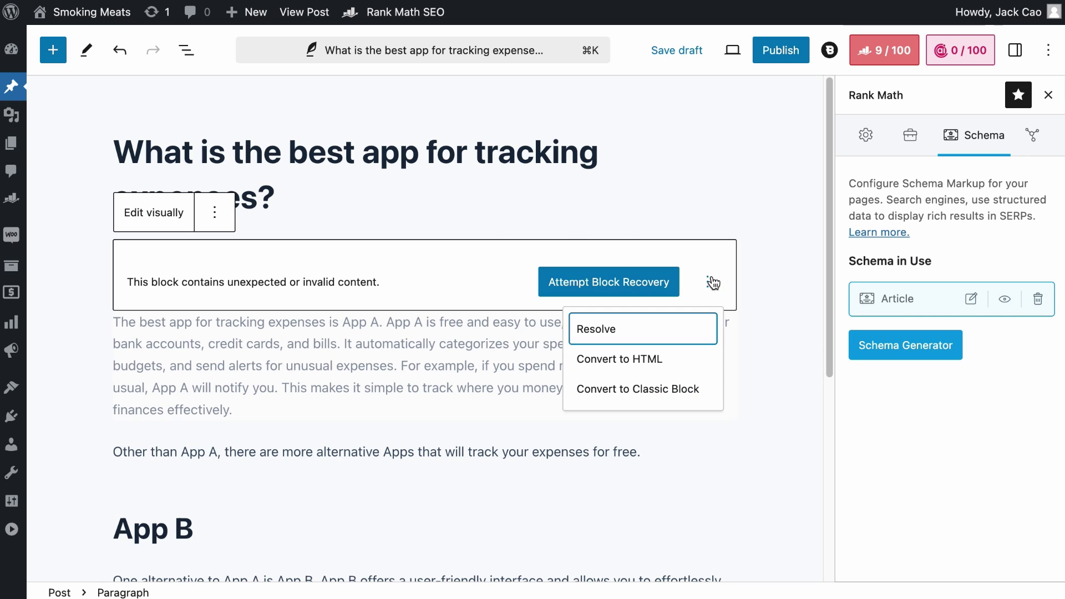
pyautogui.click(655, 361)
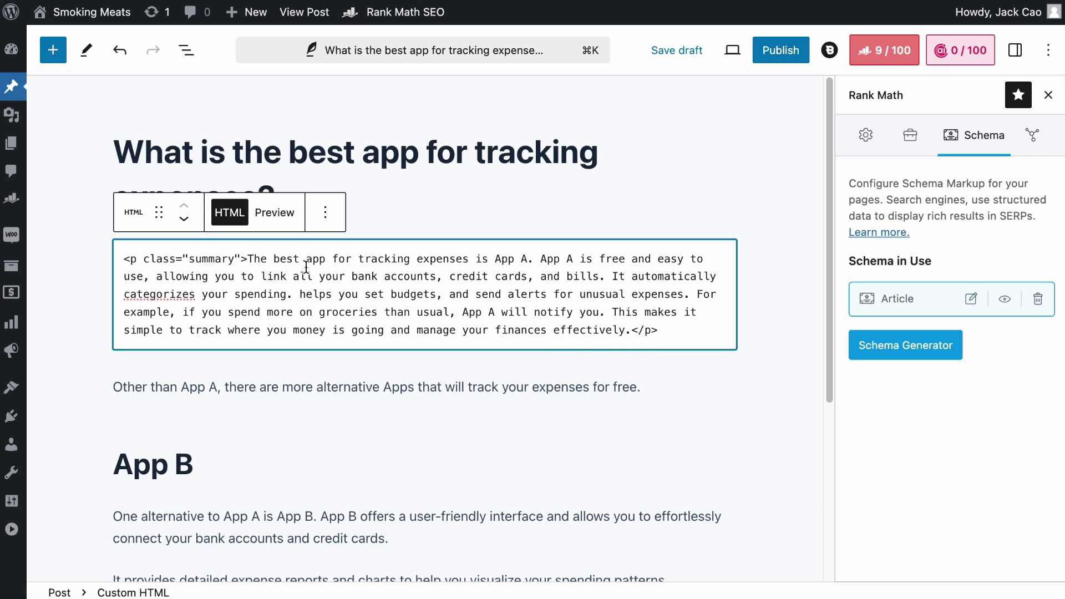
pyautogui.moveTo(241, 260); pyautogui.dragTo(144, 260)
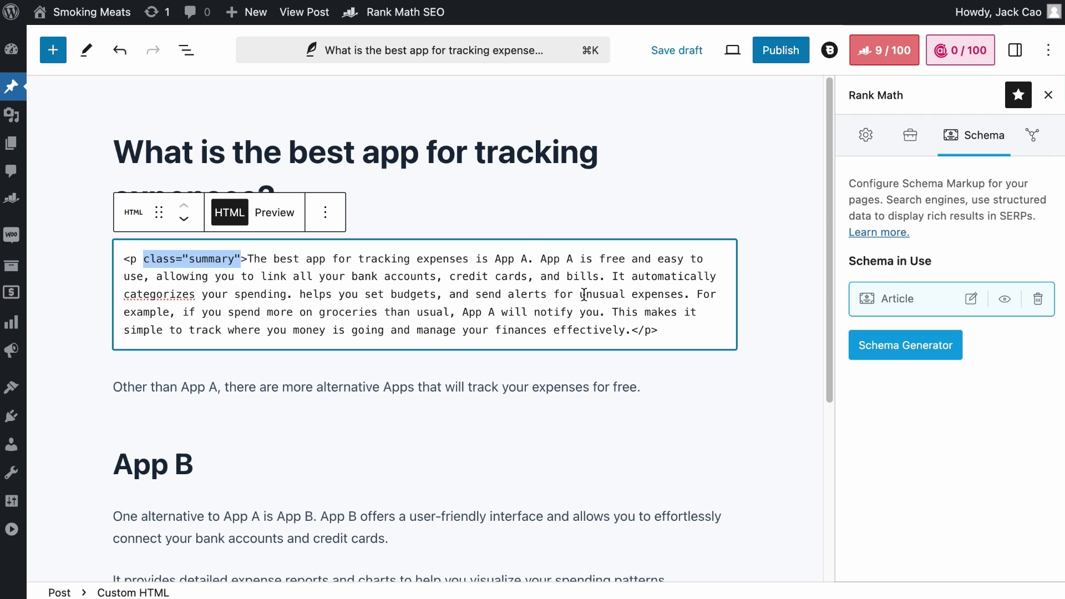
pyautogui.click(781, 50)
pyautogui.click(882, 50)
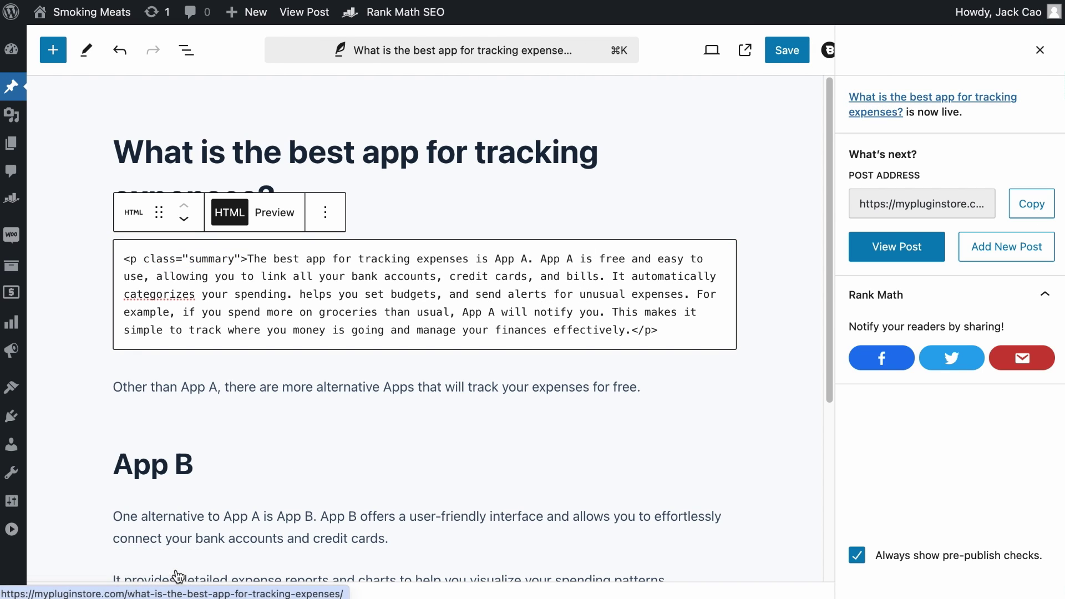
# Open the live expense-tracking post, view its page source and copy all of it
pyautogui.click(161, 564)
pyautogui.rightClick(582, 254)
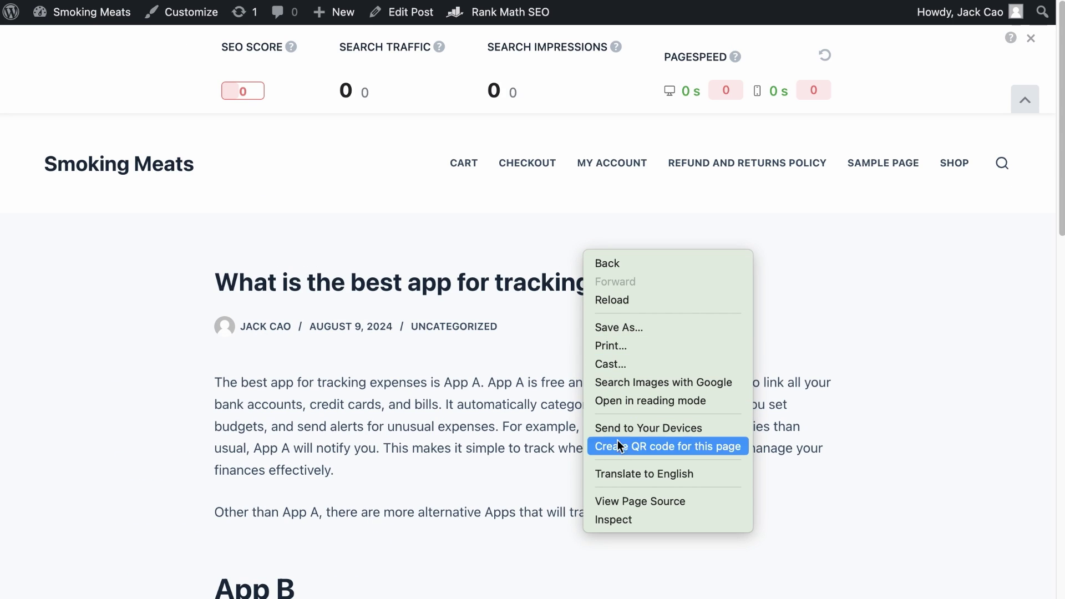
pyautogui.click(631, 502)
pyautogui.press('super+a')
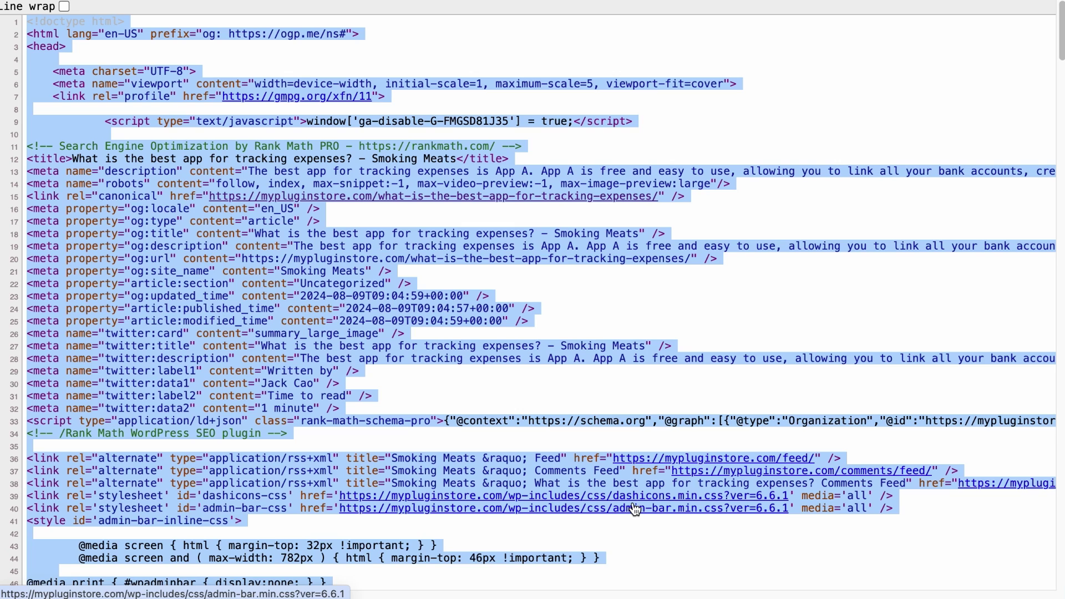
pyautogui.rightClick(481, 266)
pyautogui.click(517, 310)
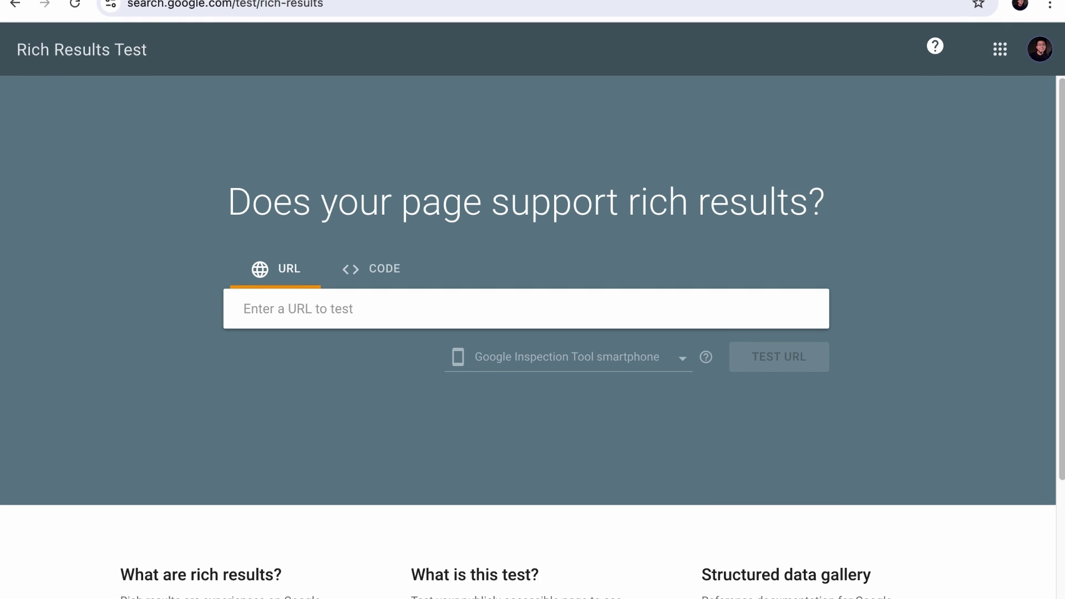
# Paste the copied page source into the Rich Results Test code box and run the test
pyautogui.click(749, 18)
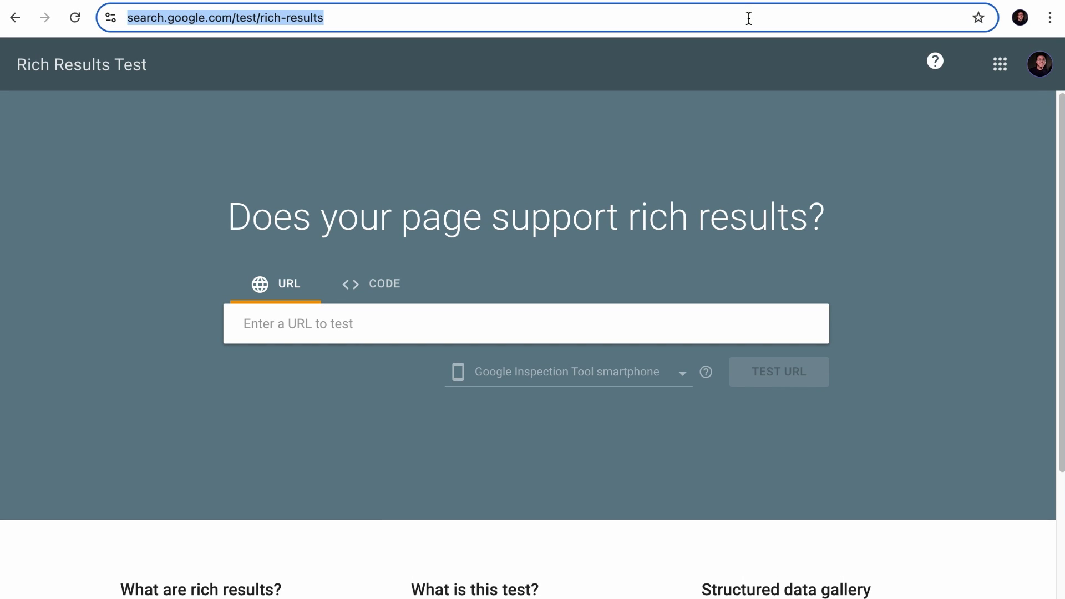
pyautogui.click(351, 286)
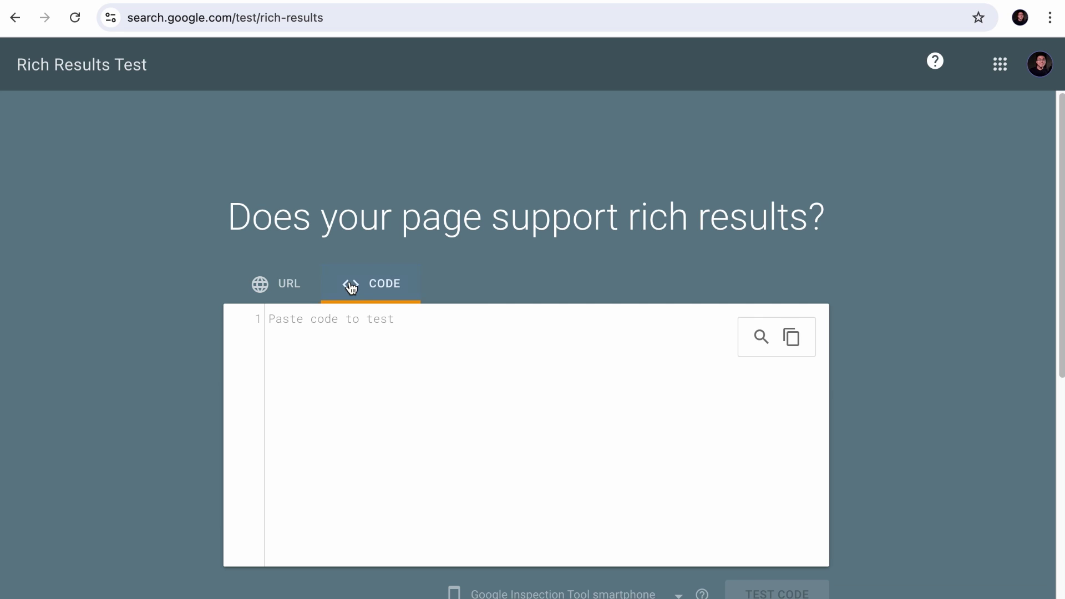
pyautogui.rightClick(348, 324)
pyautogui.click(388, 461)
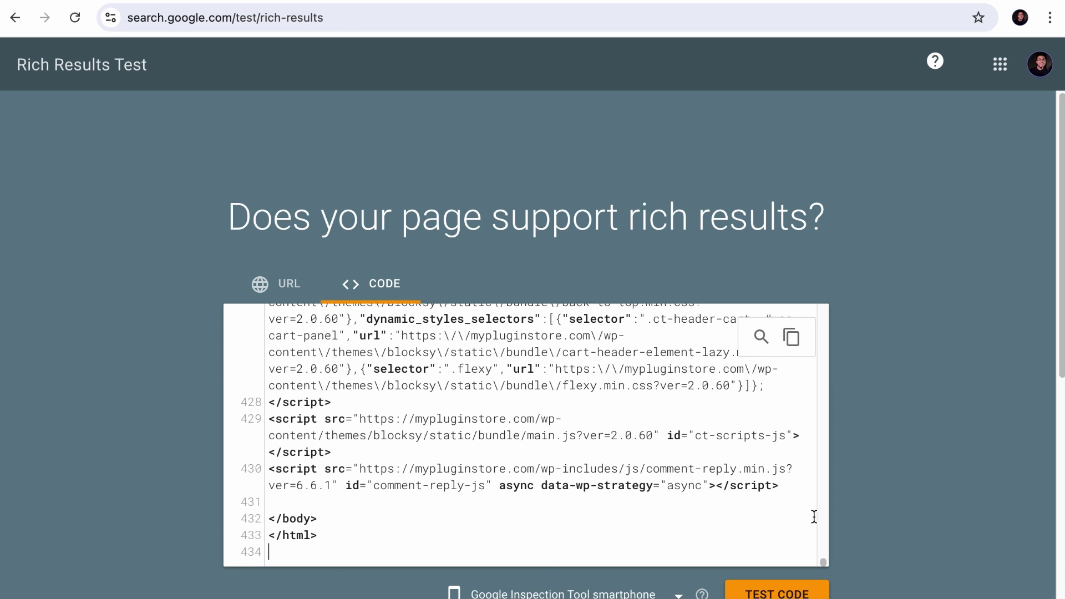
pyautogui.scroll(-3, 787, 464)
pyautogui.click(787, 464)
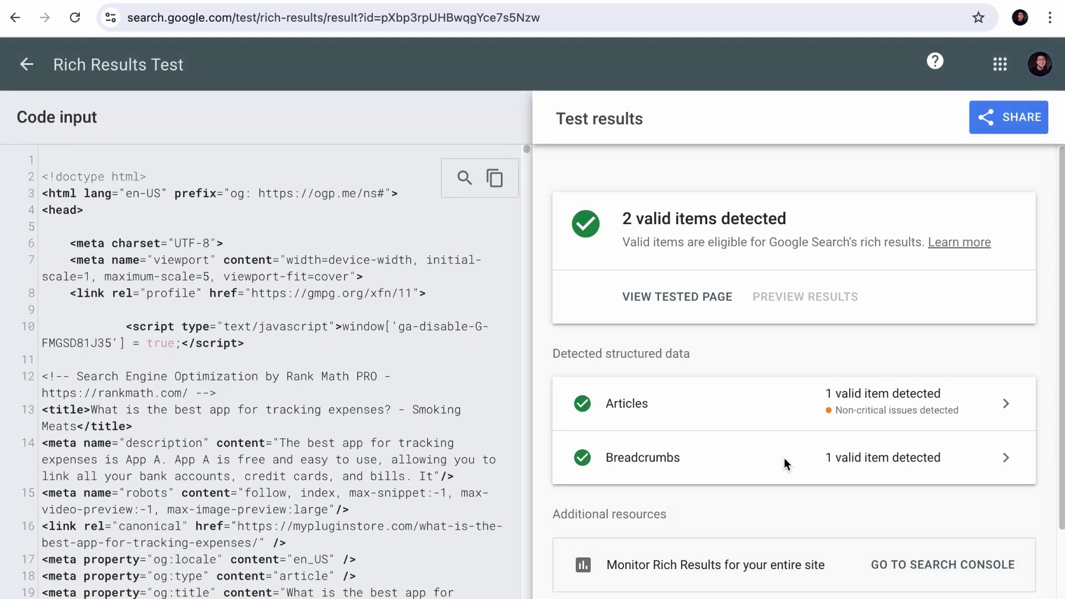
# Open the Articles result and check the detected speakable selectors .headline and .summary
pyautogui.click(677, 409)
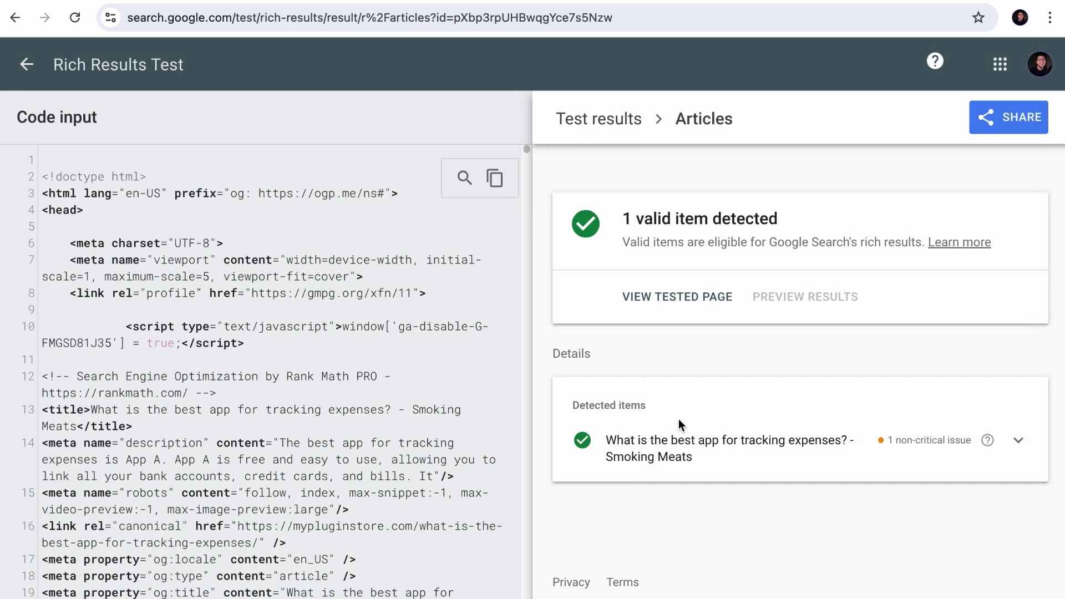
pyautogui.click(683, 441)
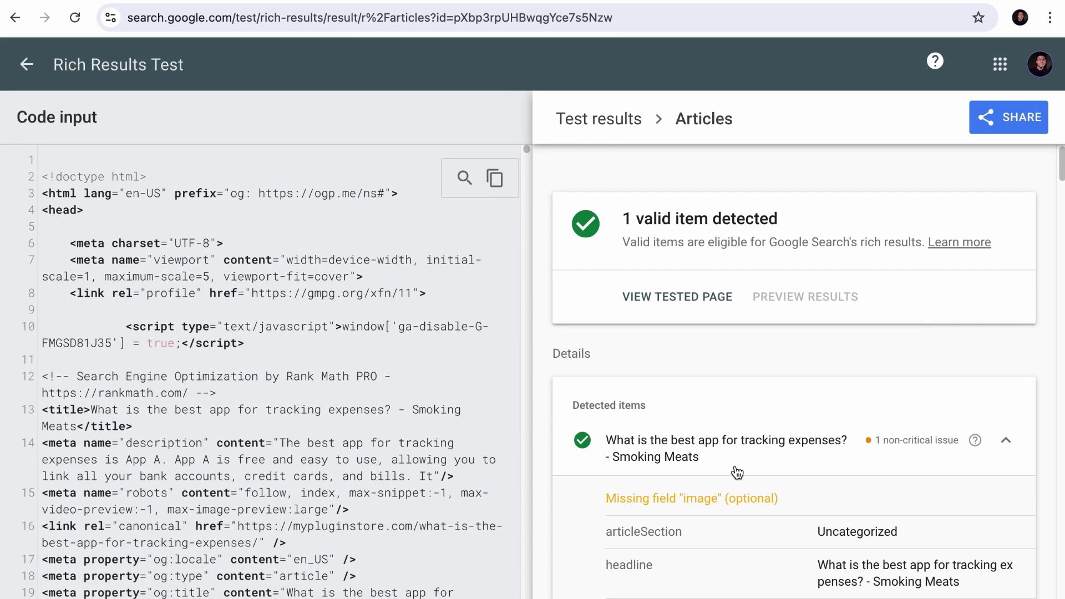
pyautogui.scroll(-10, 736, 472)
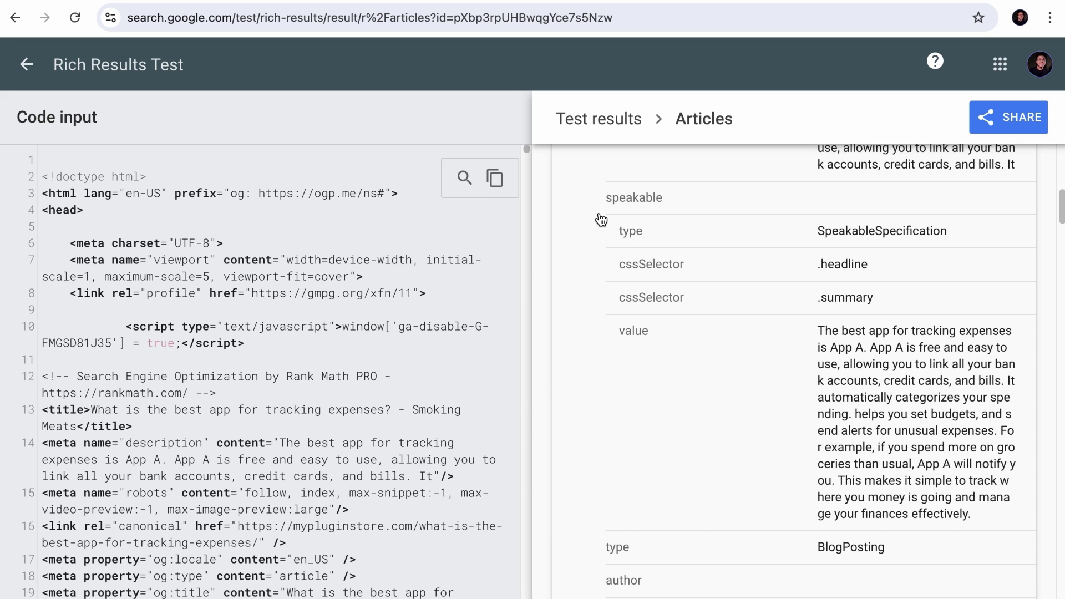
pyautogui.scroll(5, 601, 220)
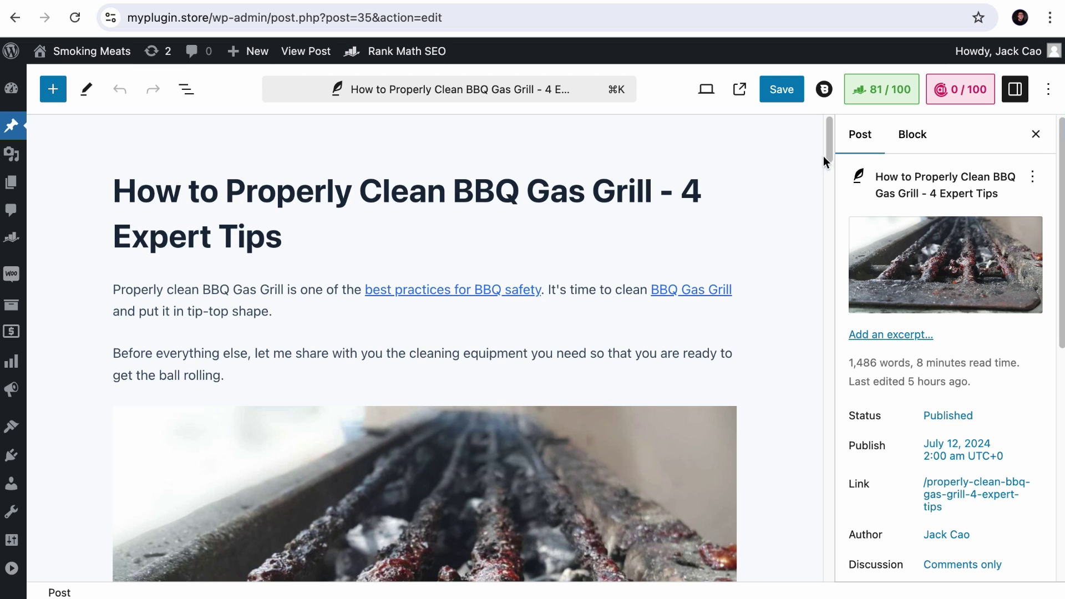
# At the end of the post, search the block library for 'faq', then close it
pyautogui.moveTo(828, 155); pyautogui.dragTo(828, 571)
pyautogui.click(434, 569)
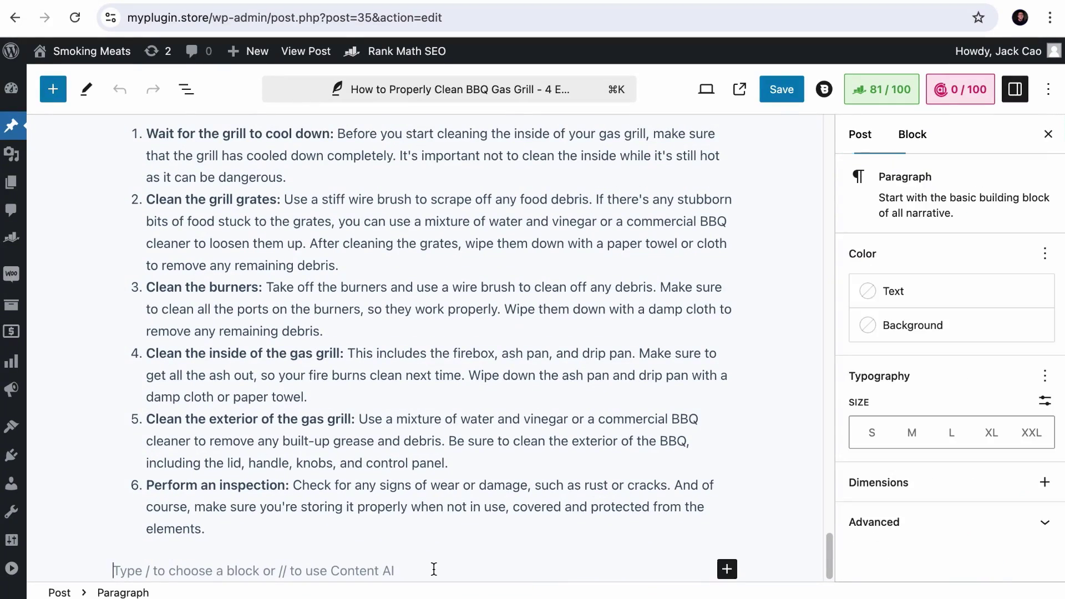
pyautogui.click(727, 569)
pyautogui.click(768, 532)
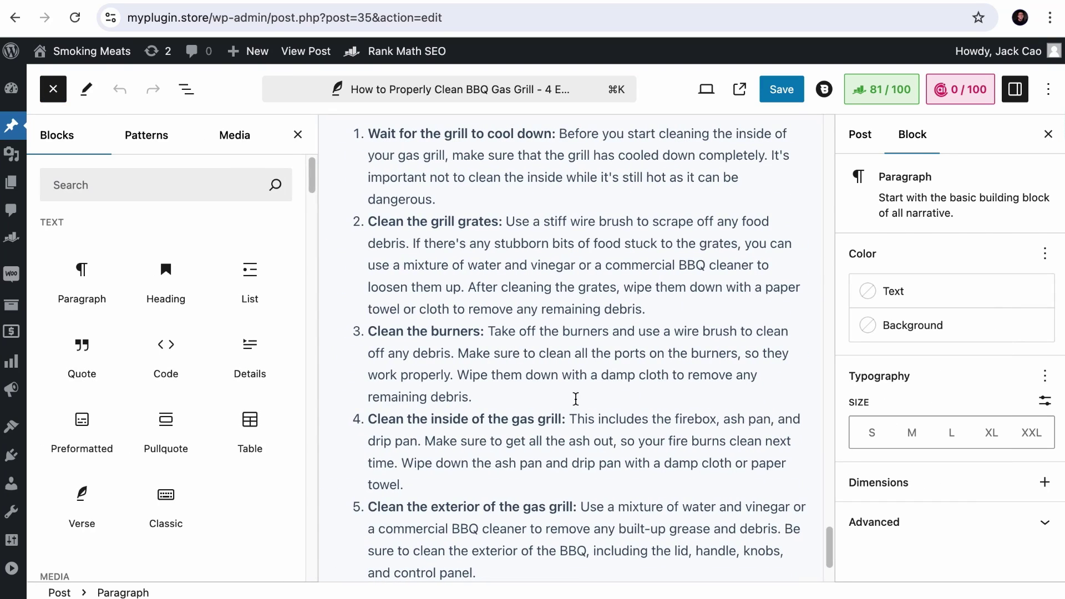
pyautogui.click(164, 178)
pyautogui.write('faq')
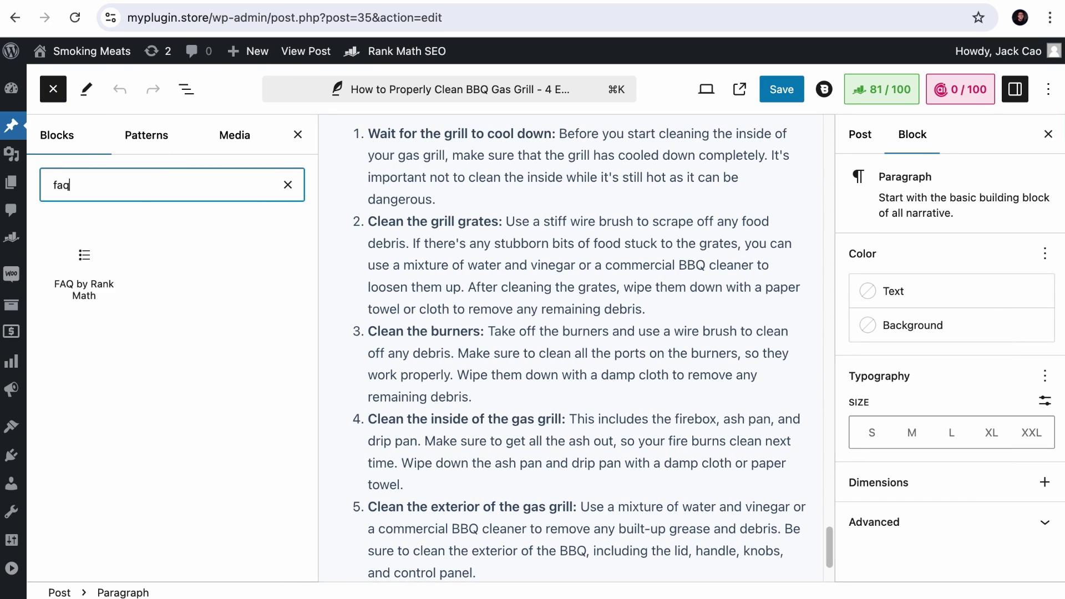
pyautogui.moveTo(96, 289)
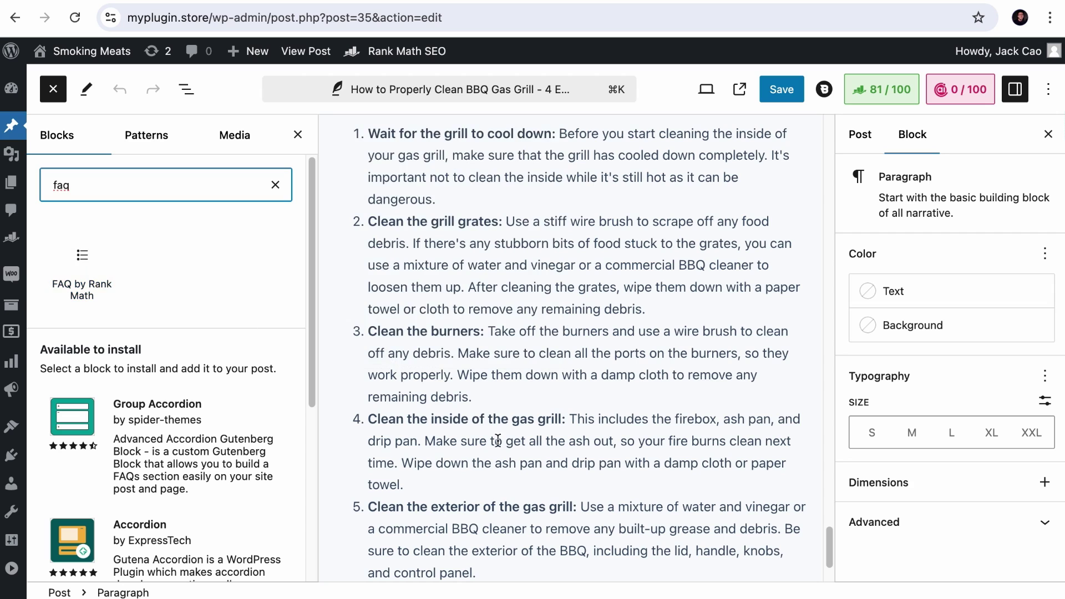
pyautogui.click(583, 448)
# Add a new paragraph at the end and insert FAQ by Rank Math using /faq
pyautogui.click(523, 569)
pyautogui.press('Return')
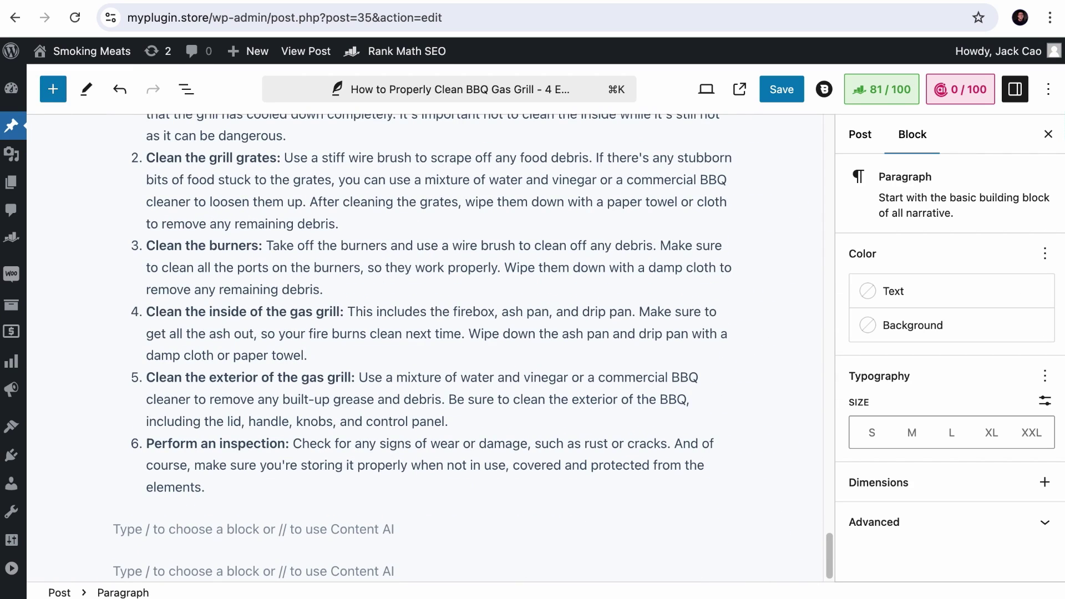
pyautogui.write('/faq')
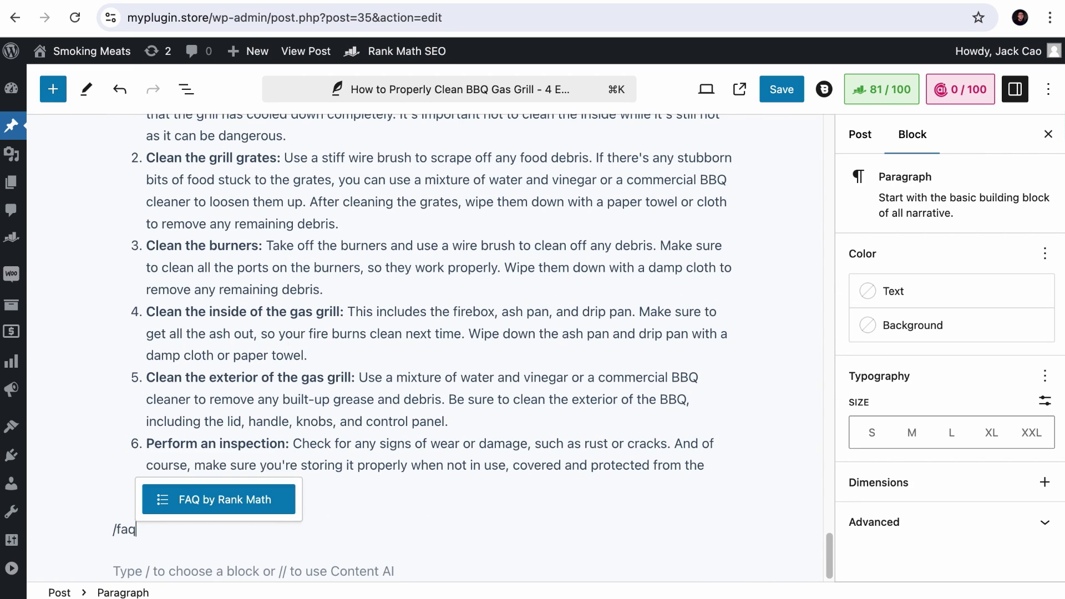
pyautogui.click(248, 507)
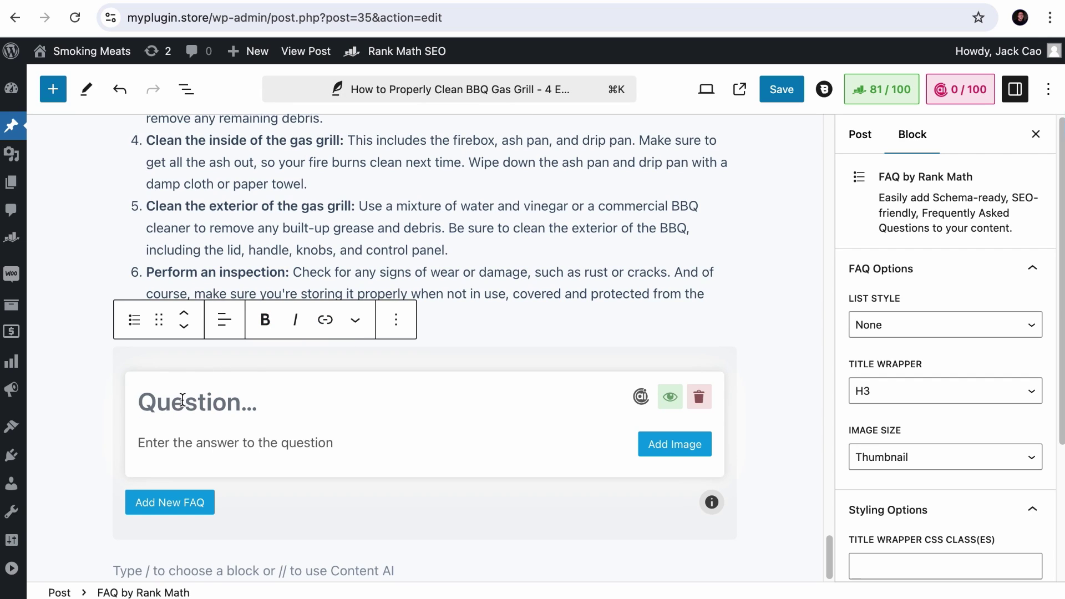
# Enter the question 'Are you supposed to clean the inside of a gas grill?' and generate its answer with Content AI
pyautogui.write('Are you supposed to clean the ')
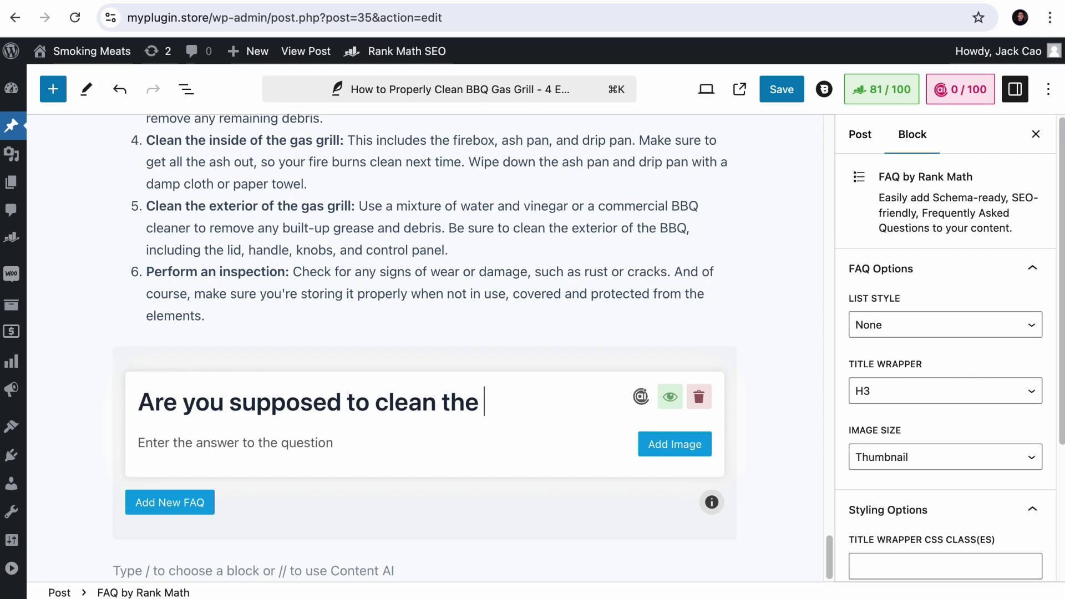
pyautogui.write('inside of a gas grill?')
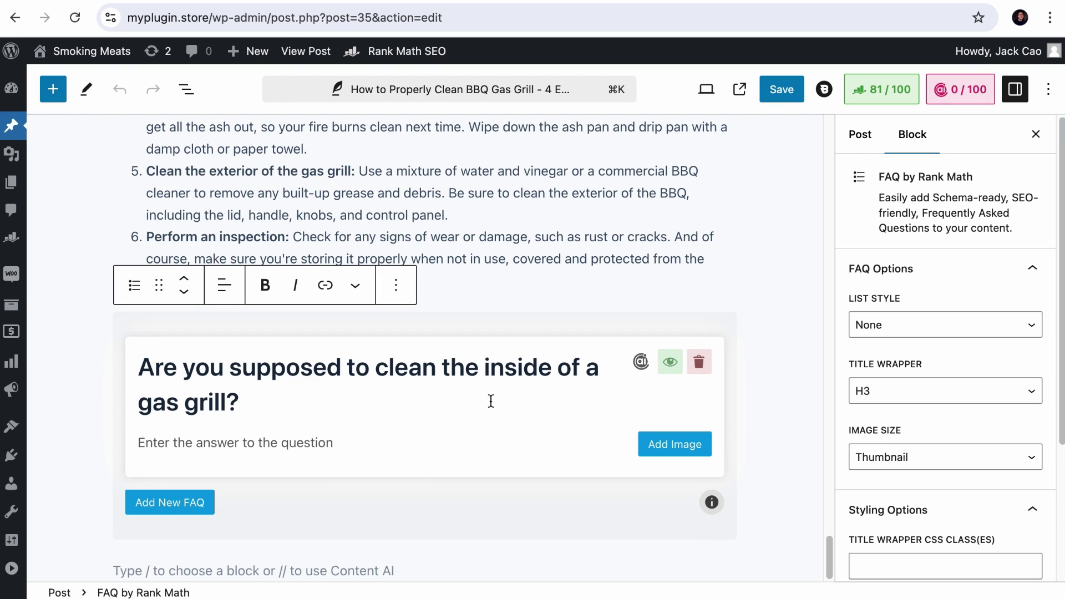
pyautogui.click(639, 363)
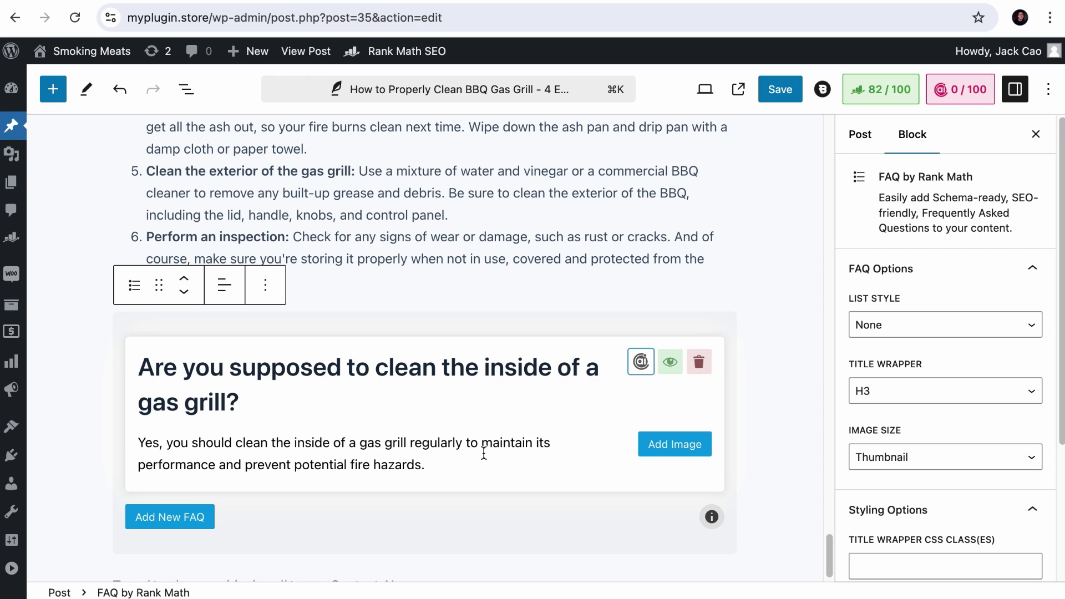
# Add a second FAQ 'Do you clean gas BBQ grill after every use?' with a Content AI answer
pyautogui.click(191, 517)
pyautogui.scroll(-3, 190, 524)
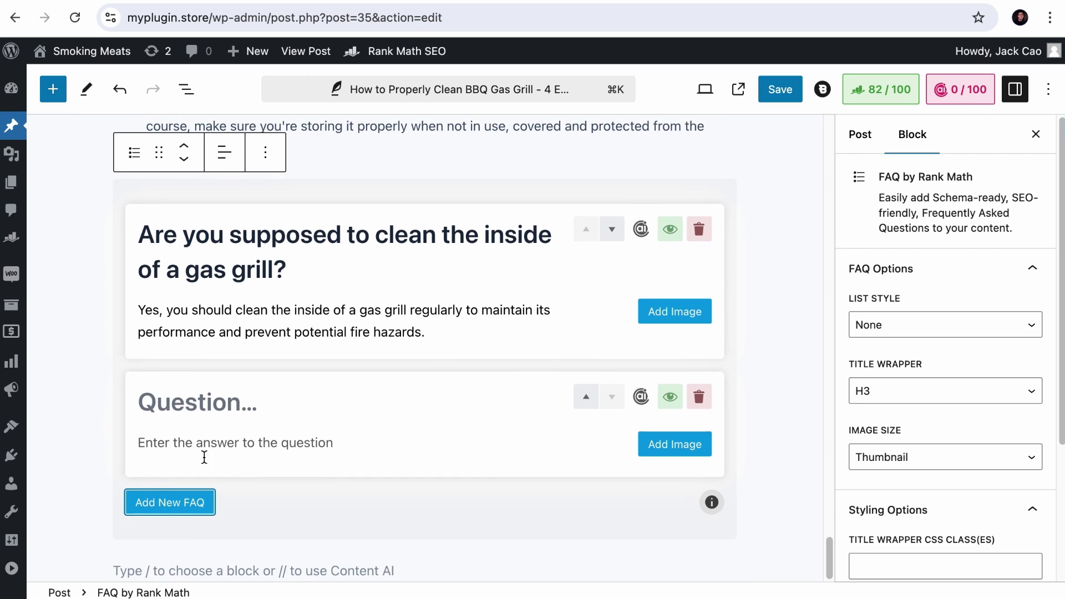
pyautogui.click(183, 422)
pyautogui.write('Do')
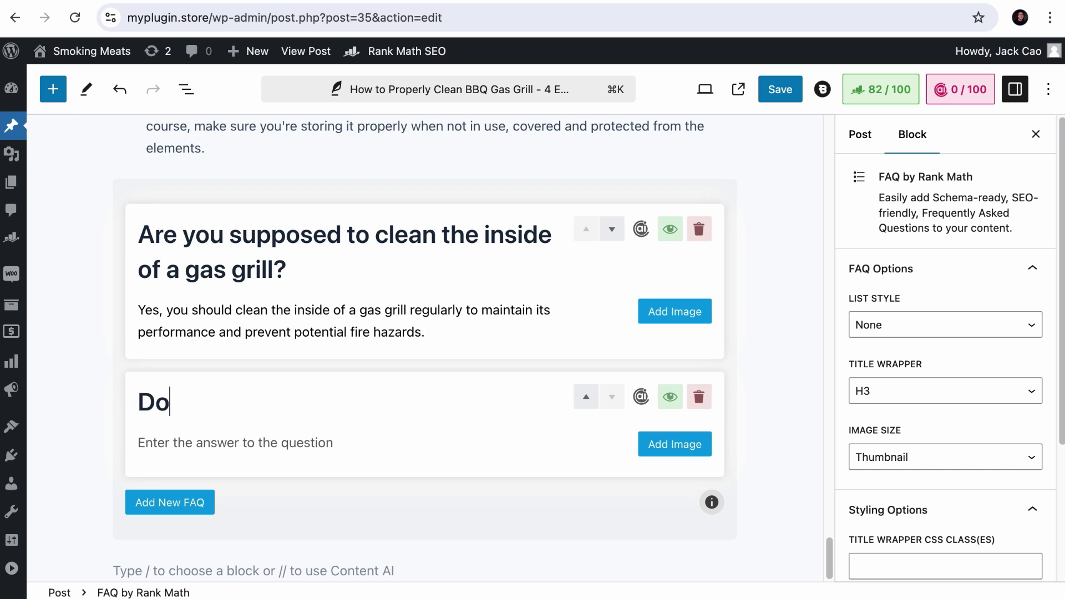
pyautogui.write(' you clean gas BBQ grill after every use?')
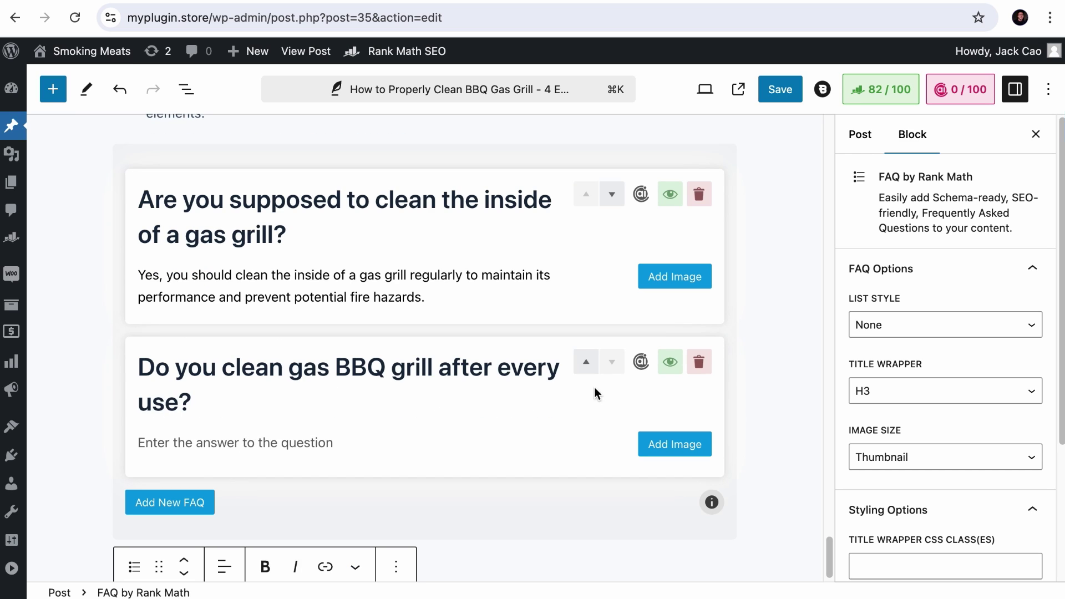
pyautogui.click(641, 362)
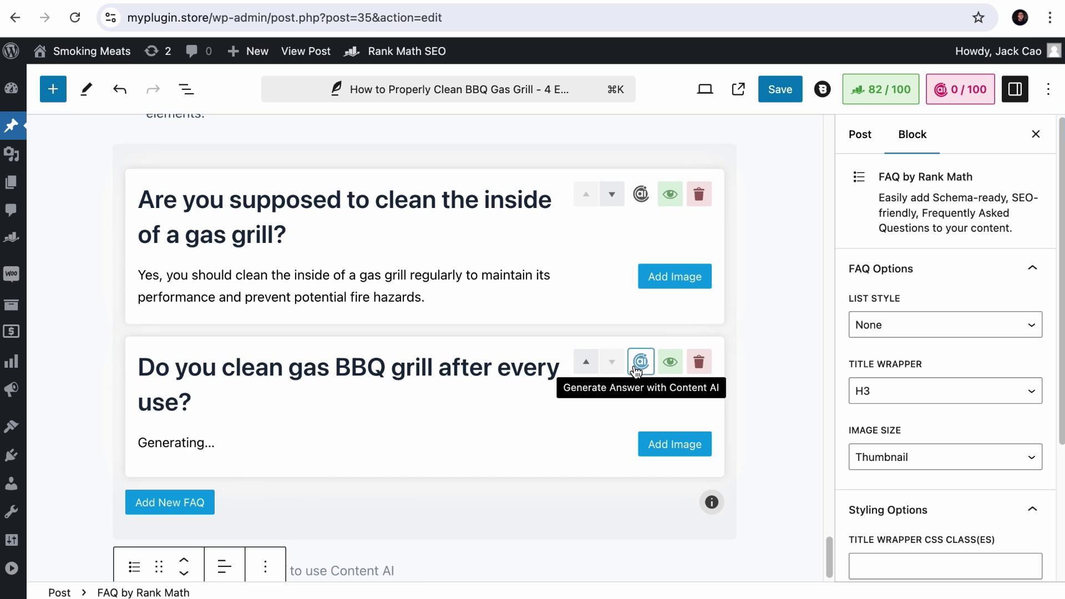
# Hide the second FAQ question, and hide then re-show the first so it stays visible
pyautogui.click(669, 364)
pyautogui.click(670, 195)
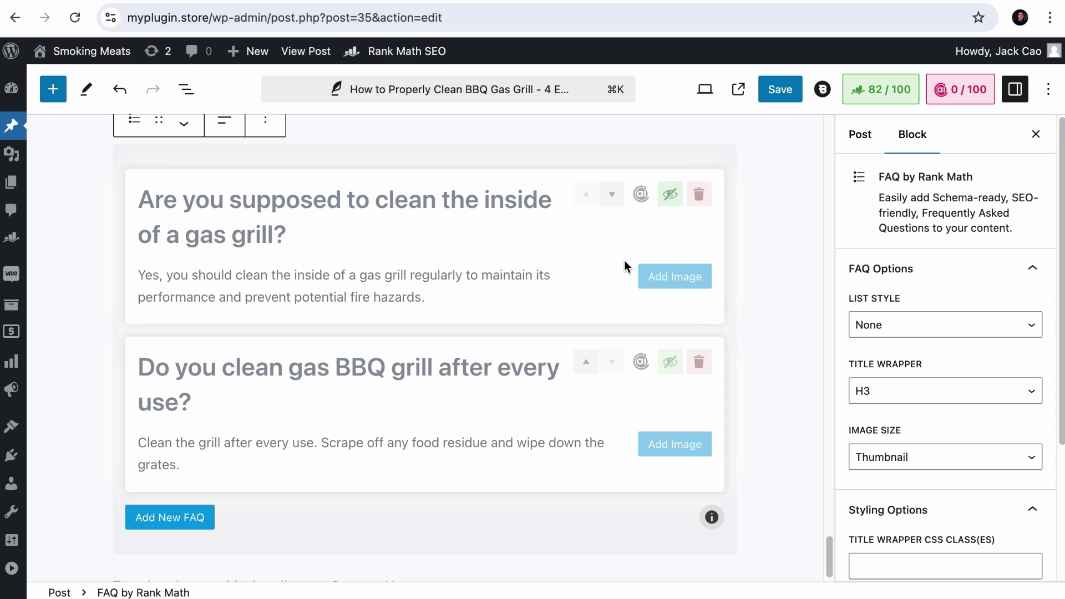
pyautogui.click(675, 201)
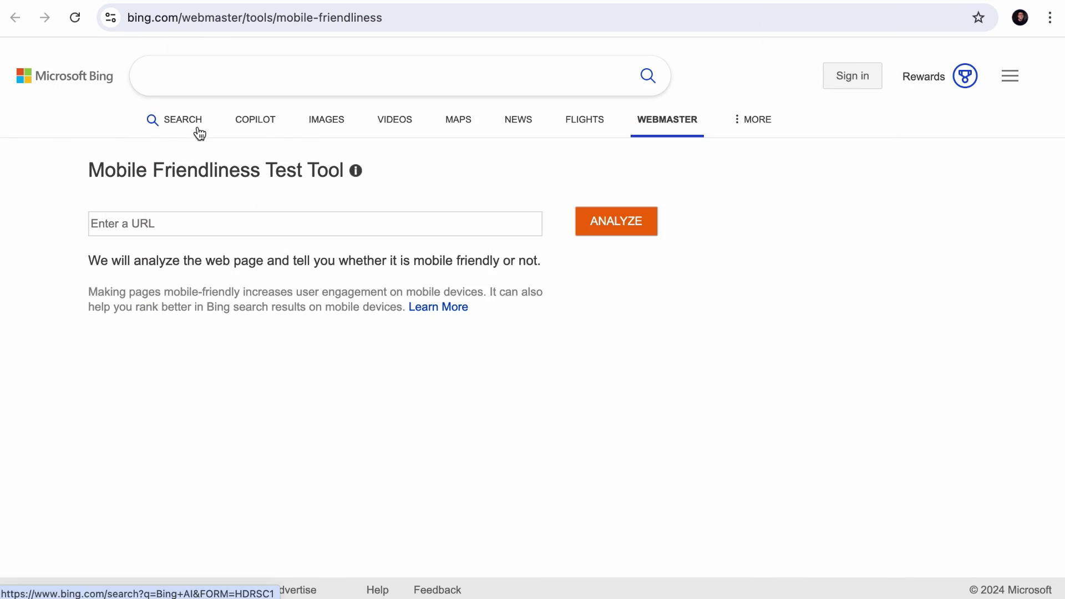
# Paste the BBQ gas grill post's URL into Bing's Mobile Friendliness Test and analyze it
pyautogui.moveTo(356, 173)
pyautogui.click(274, 223)
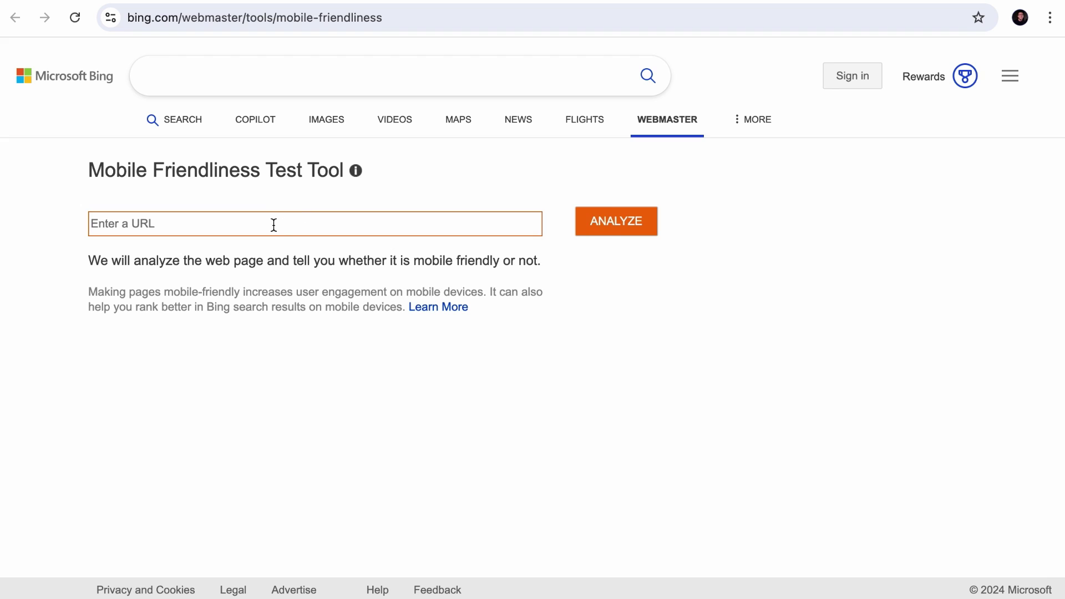
pyautogui.write('https://myplugin.store/properly-clean-bbq-gas-grill-4-expert-tips/')
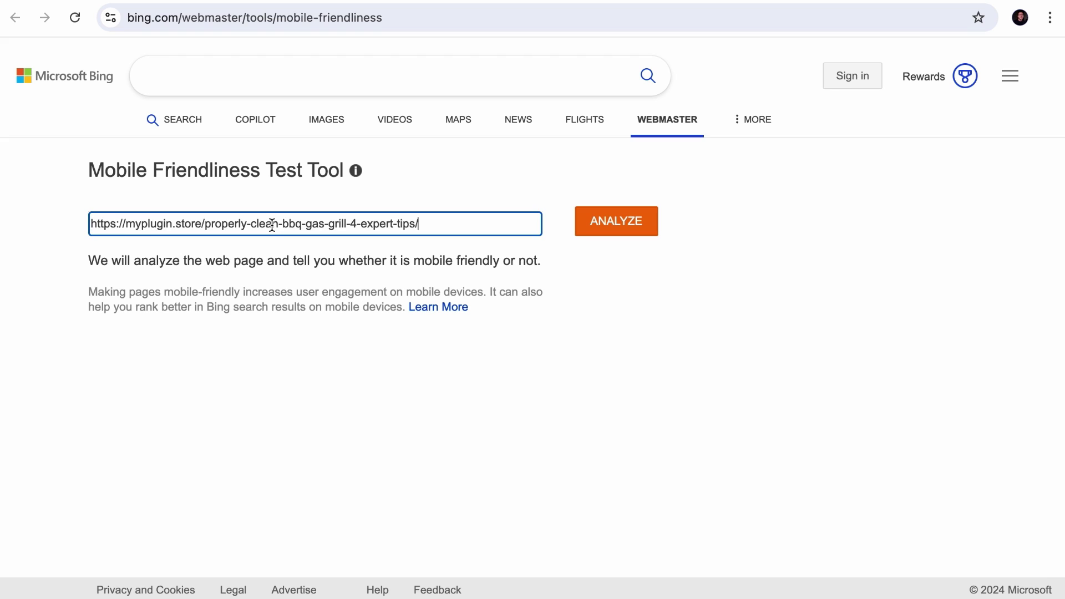
pyautogui.click(631, 236)
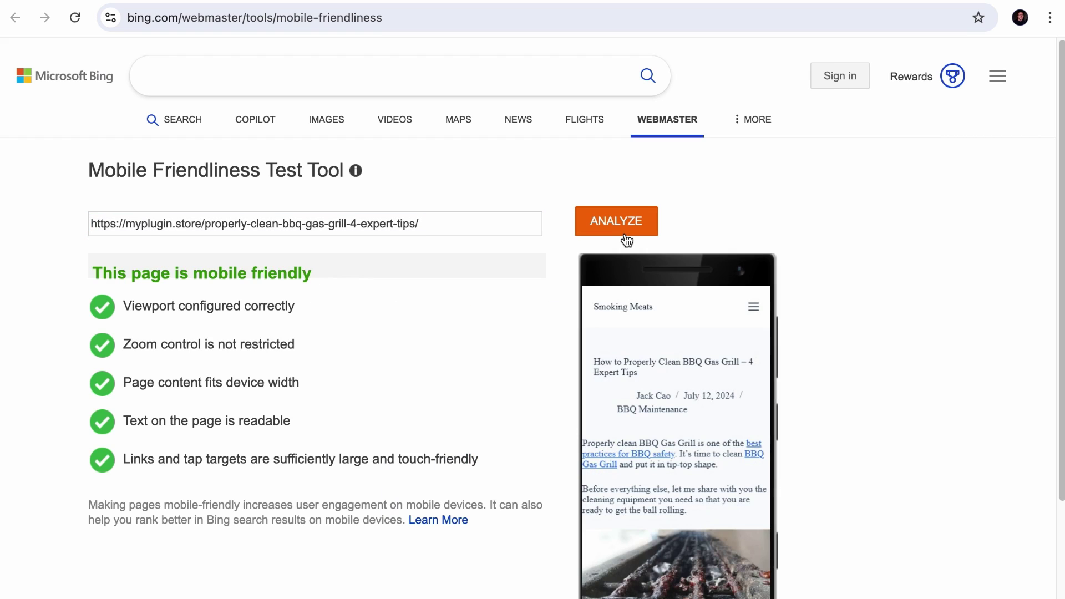
pyautogui.scroll(-1, 312, 289)
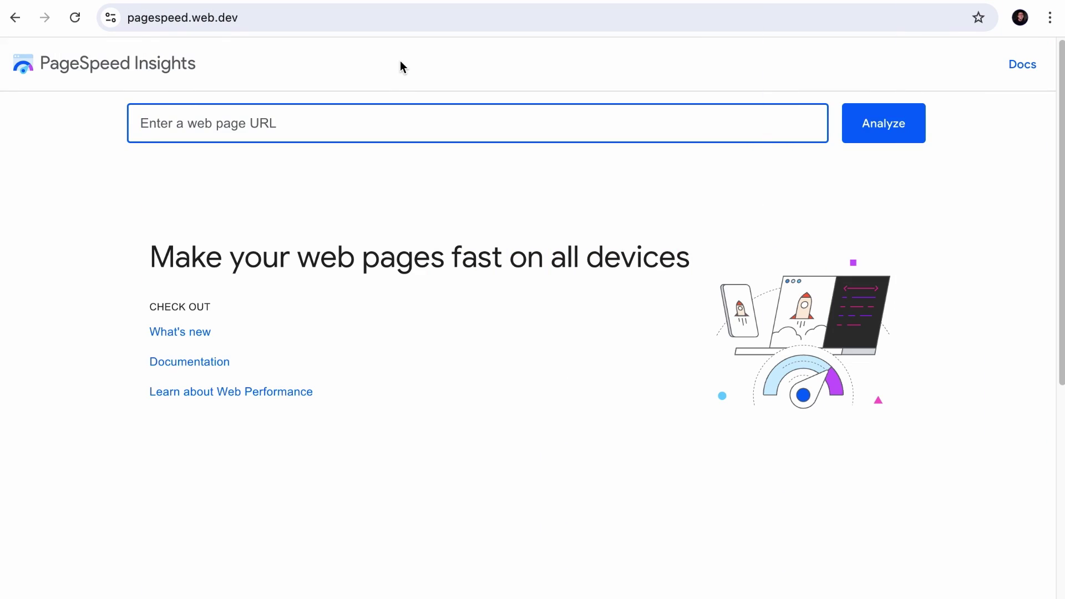
# Analyze the BBQ gas grill post URL in PageSpeed Insights and review the mobile diagnostics and 95 score
pyautogui.click(323, 21)
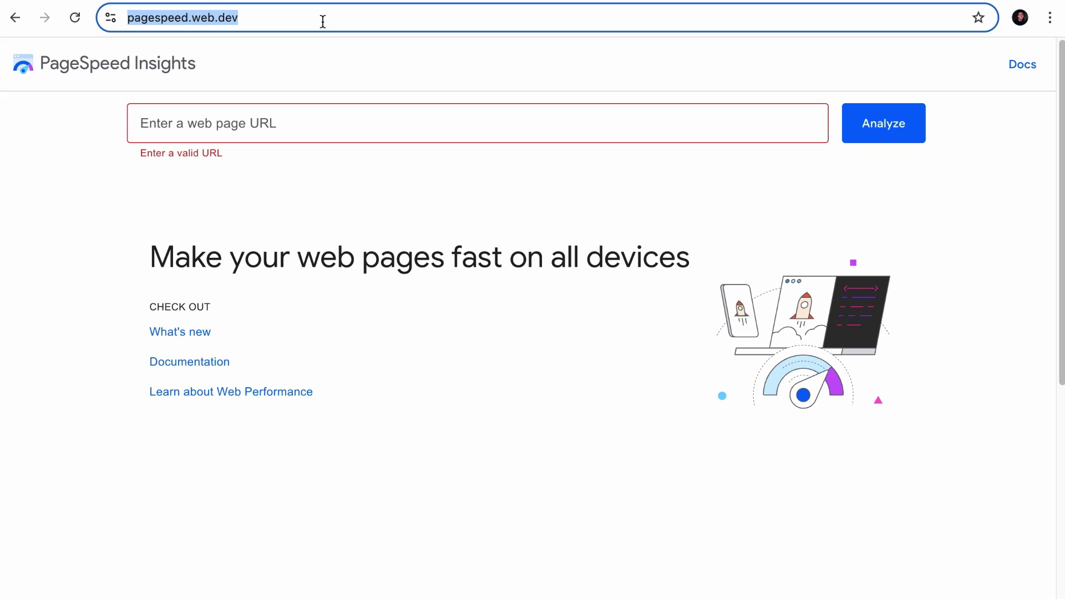
pyautogui.click(393, 125)
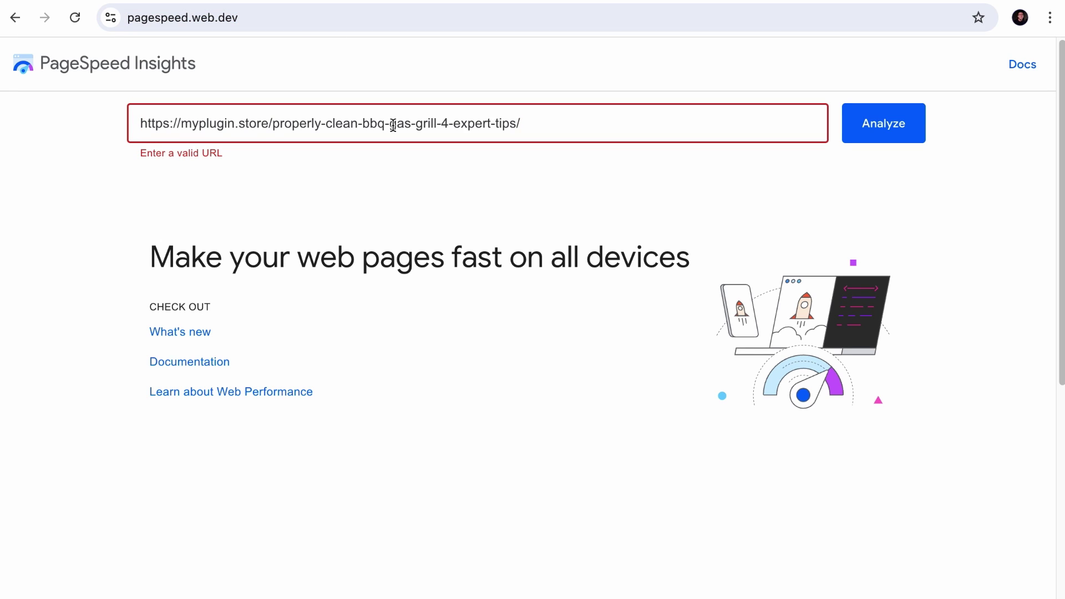
pyautogui.click(885, 133)
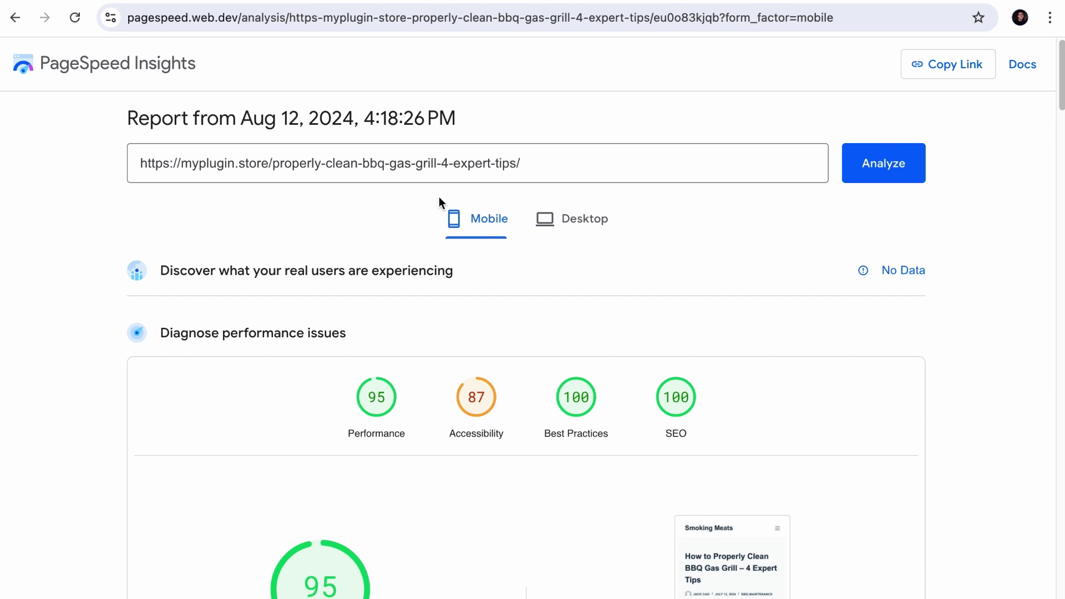
pyautogui.scroll(-15, 466, 268)
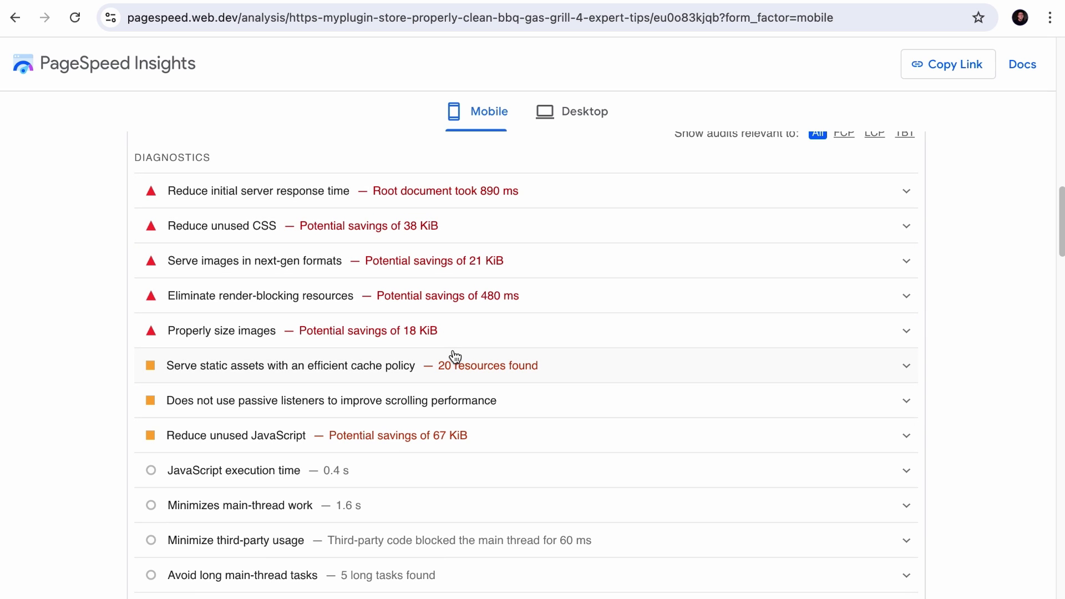
pyautogui.scroll(10, 455, 356)
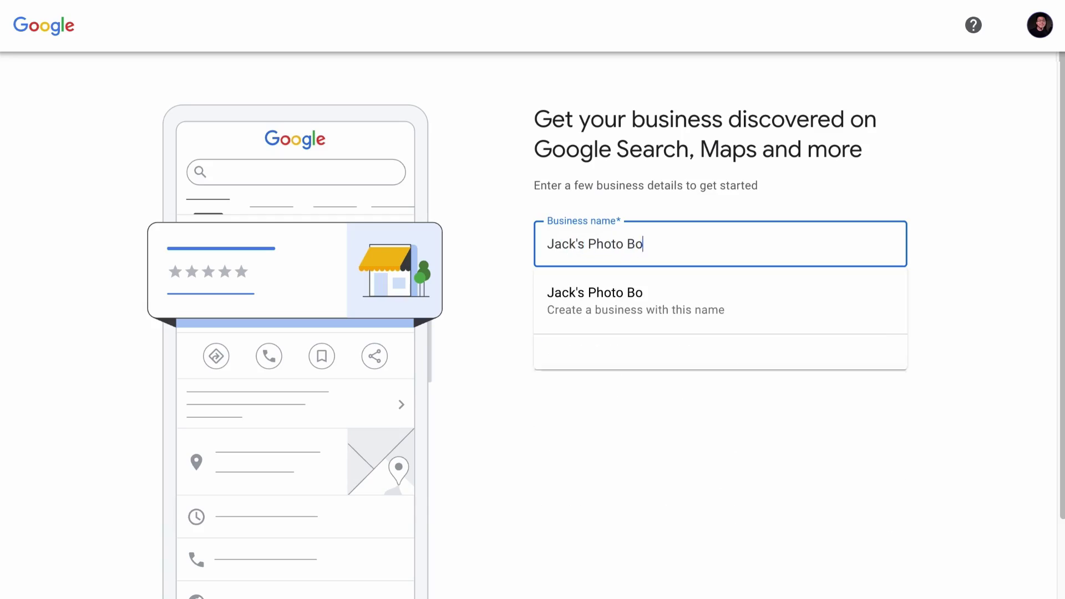
# Complete the photo booth business name, mark it as a local store, and place its Tampines, Singapore map pin
pyautogui.write('oth')
pyautogui.click(597, 328)
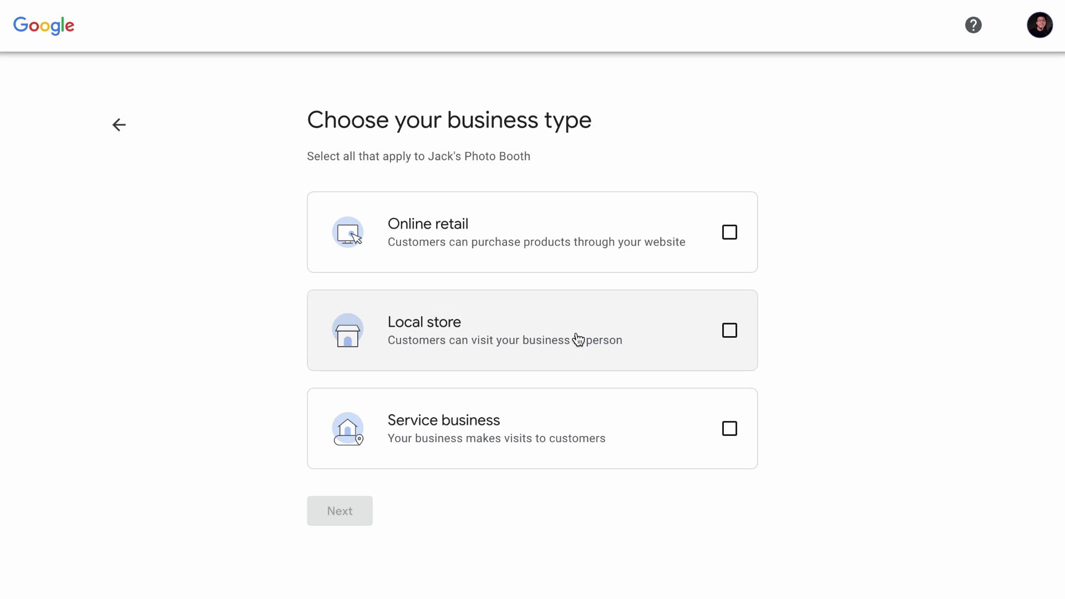
pyautogui.click(647, 335)
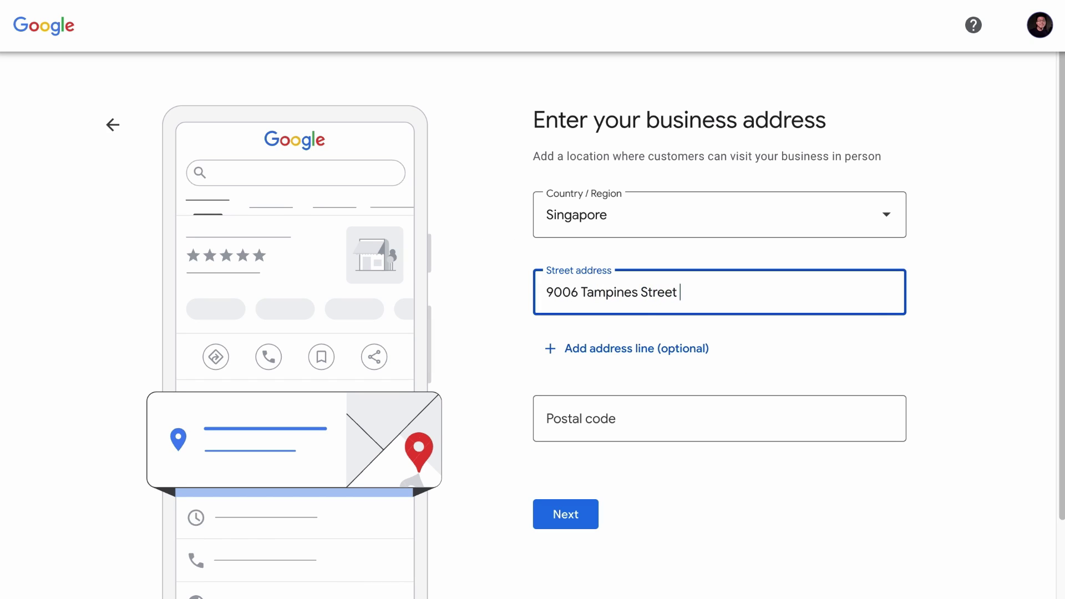
pyautogui.click(591, 520)
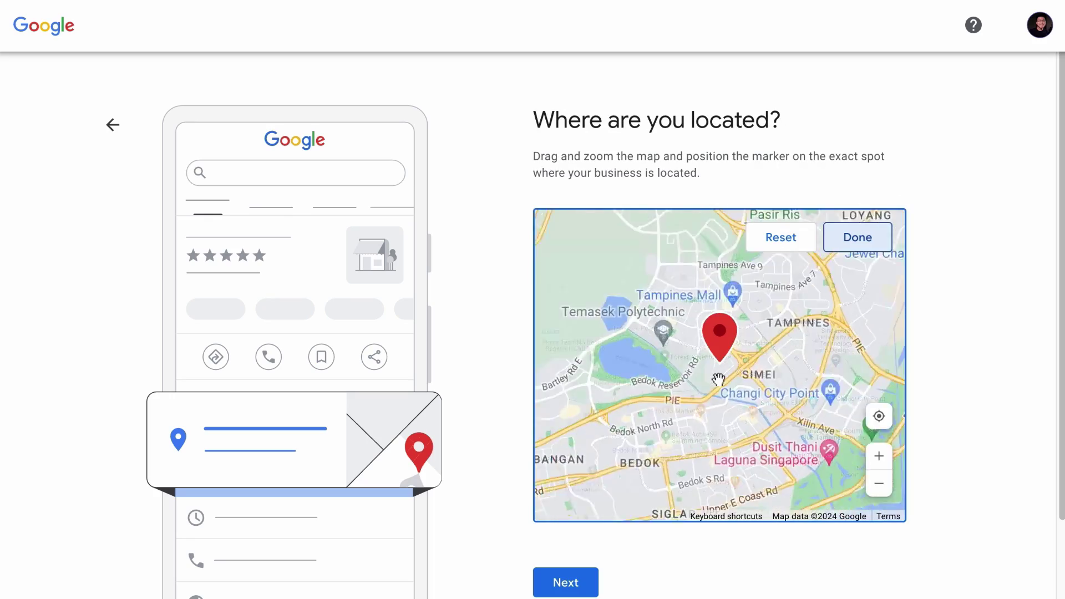